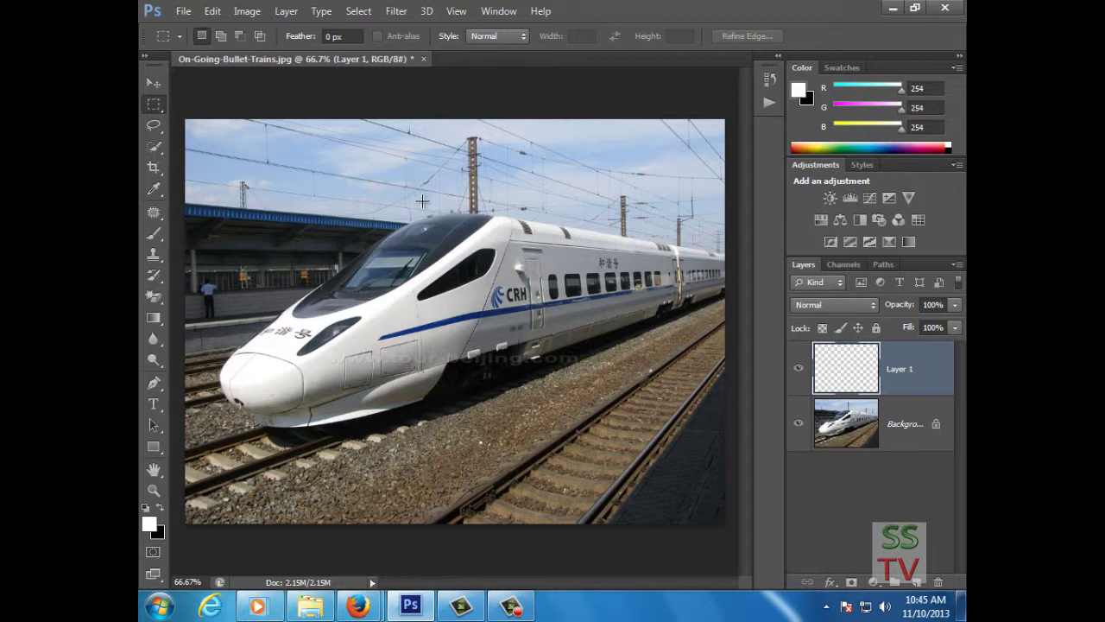
# Step: Create a rectangular frame around the train's rear half with a 20 px white outside stroke on Layer 1, and deselect
pyautogui.moveTo(420, 197); pyautogui.dragTo(703, 401)
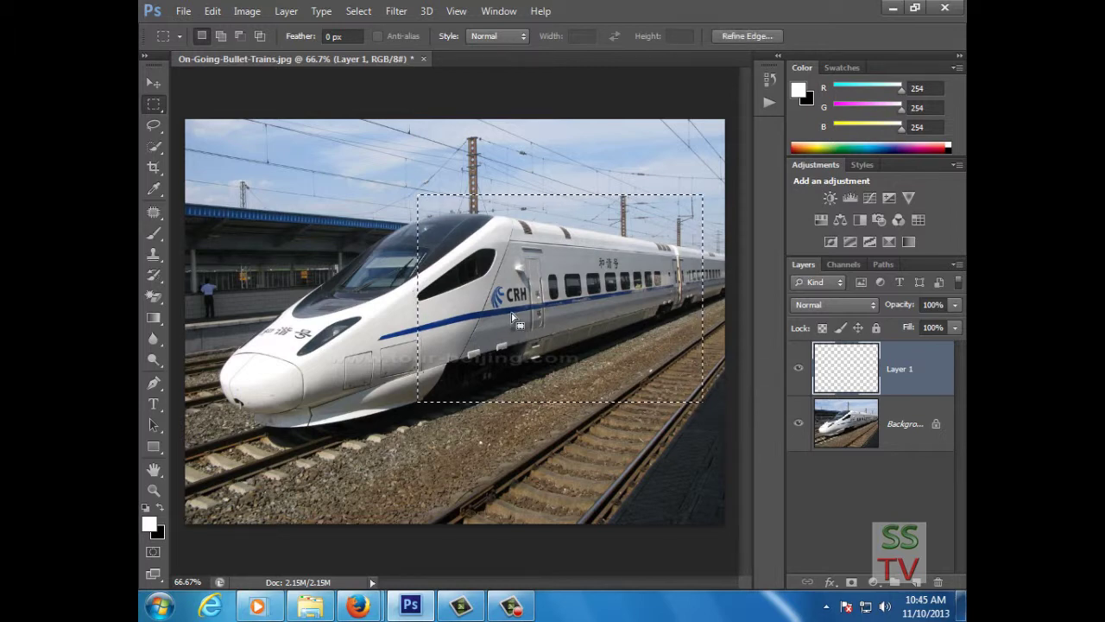
pyautogui.click(212, 13)
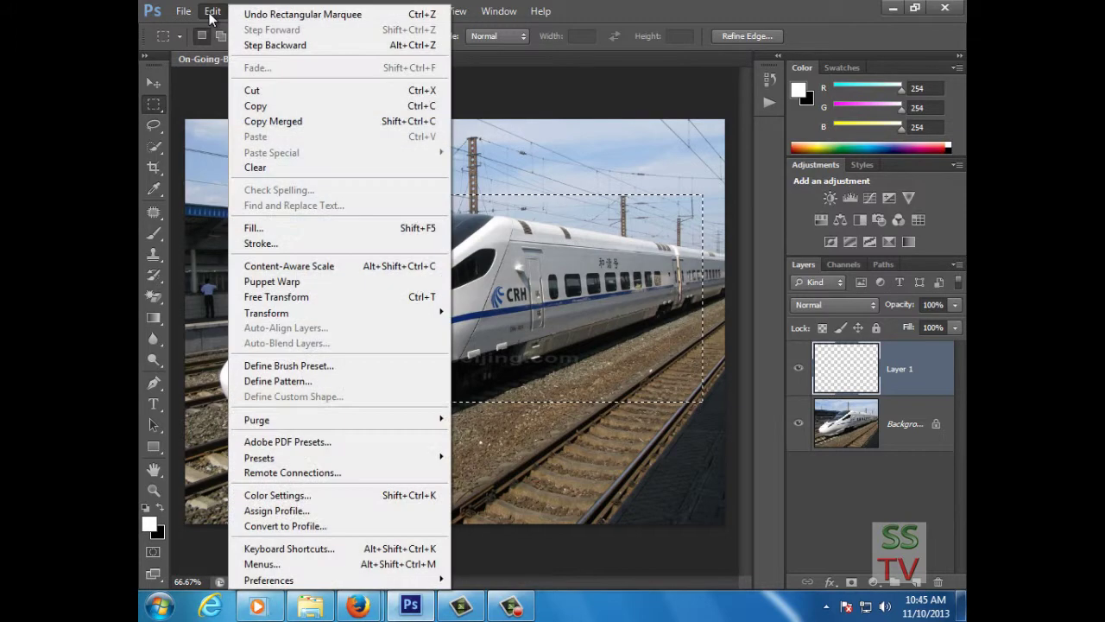
pyautogui.click(264, 245)
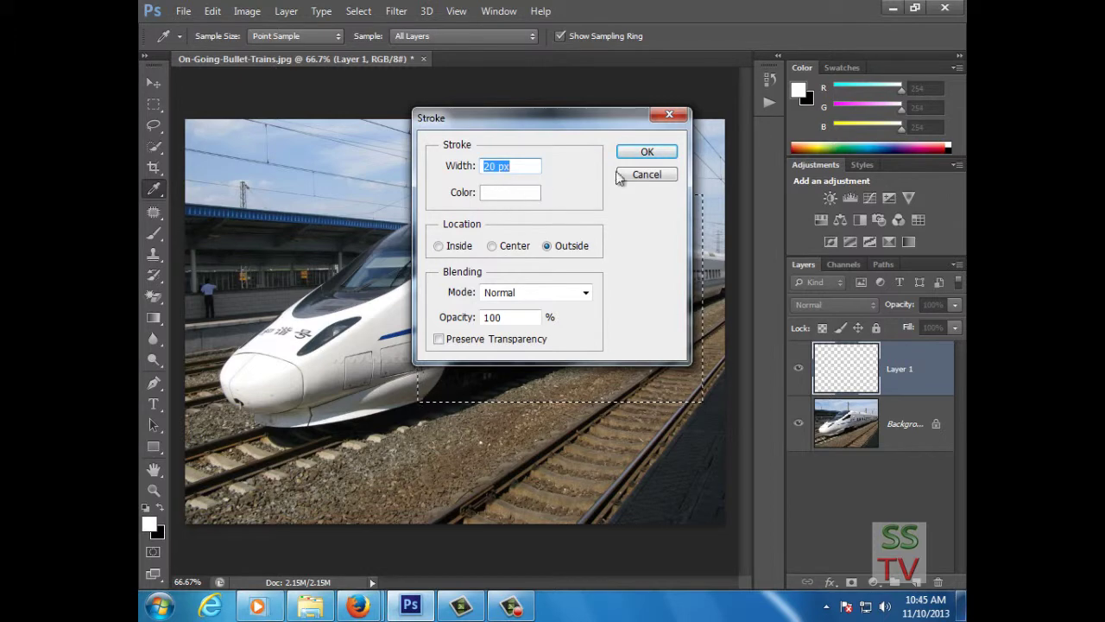
pyautogui.click(645, 152)
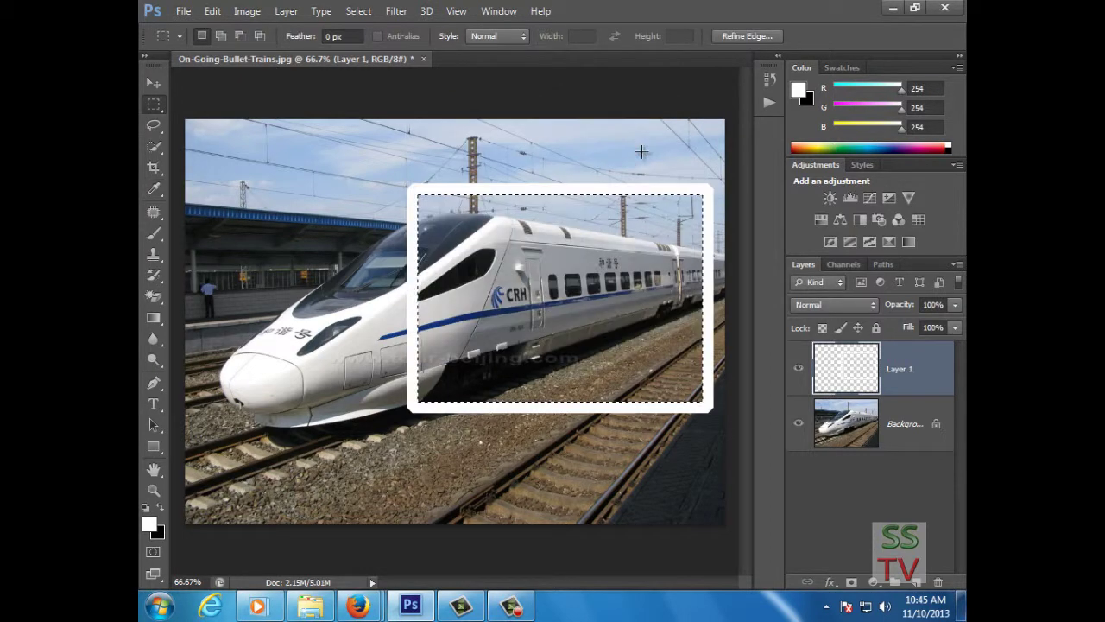
pyautogui.click(363, 15)
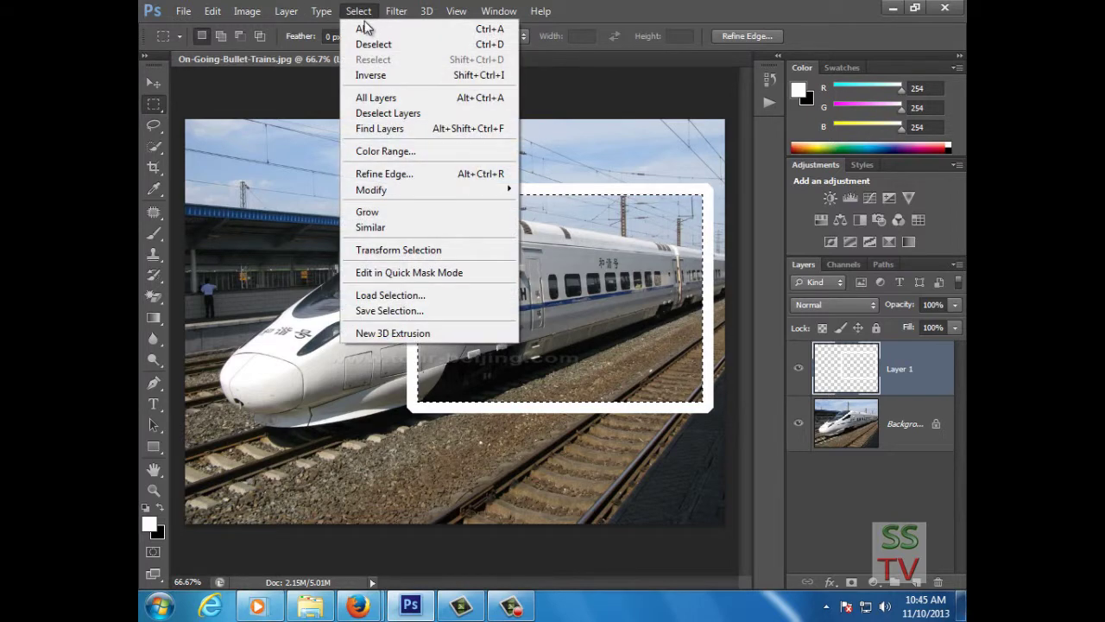
pyautogui.click(374, 44)
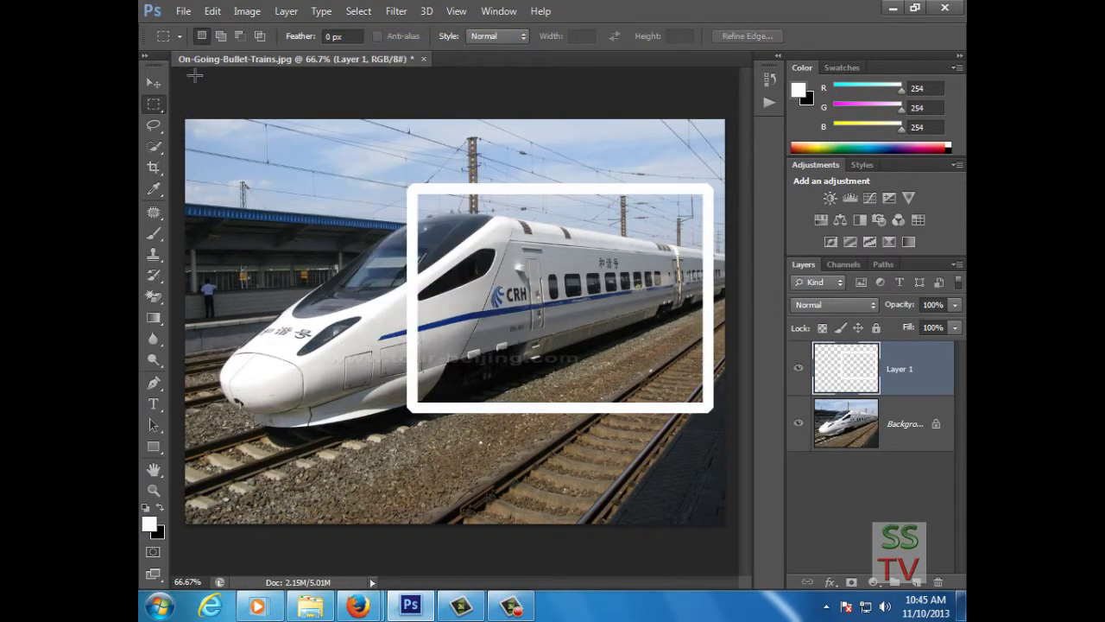
# Step: Apply a slight perspective transform to the white frame, making its left side taller and narrowing its lower edge
pyautogui.click(214, 13)
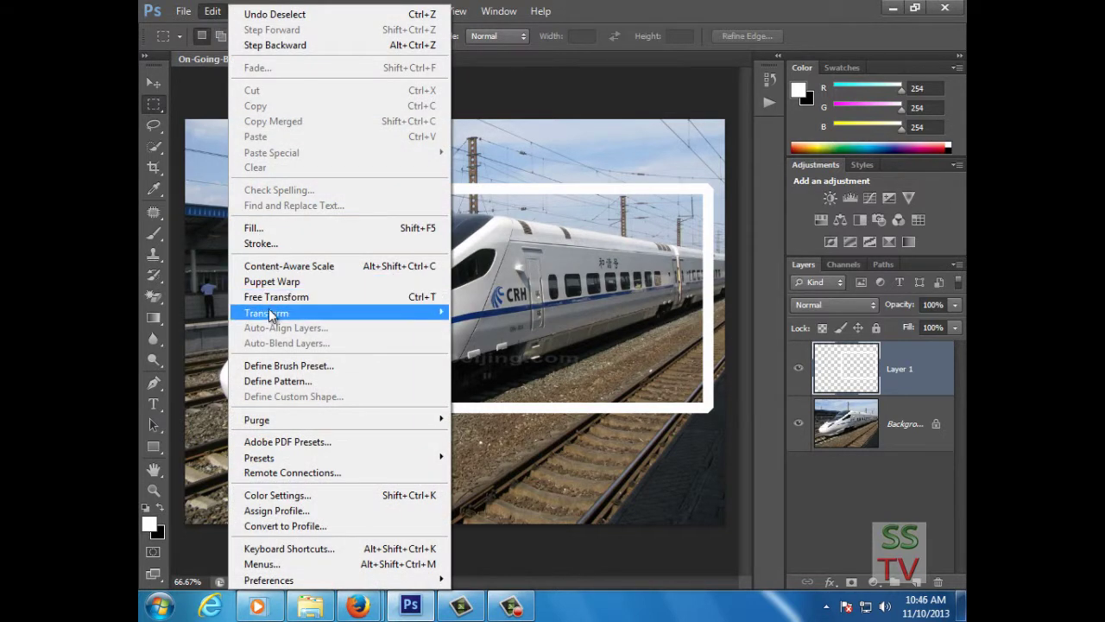
pyautogui.moveTo(273, 315)
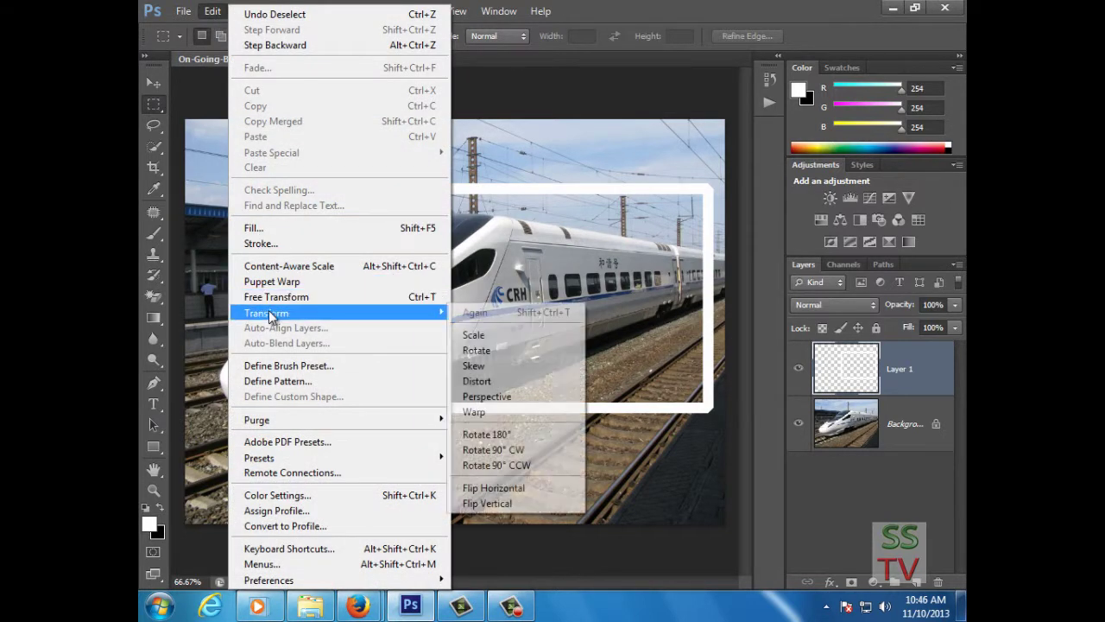
pyautogui.click(489, 396)
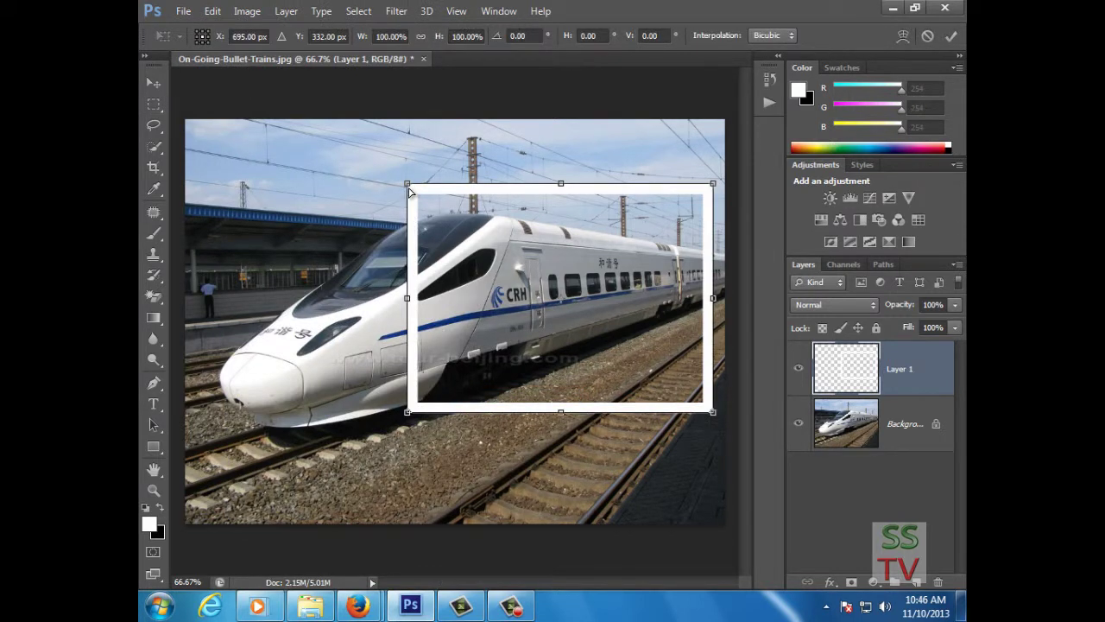
pyautogui.moveTo(409, 188)
pyautogui.mouseDown()
pyautogui.moveTo(436, 185)
pyautogui.moveTo(413, 184)
pyautogui.mouseUp()
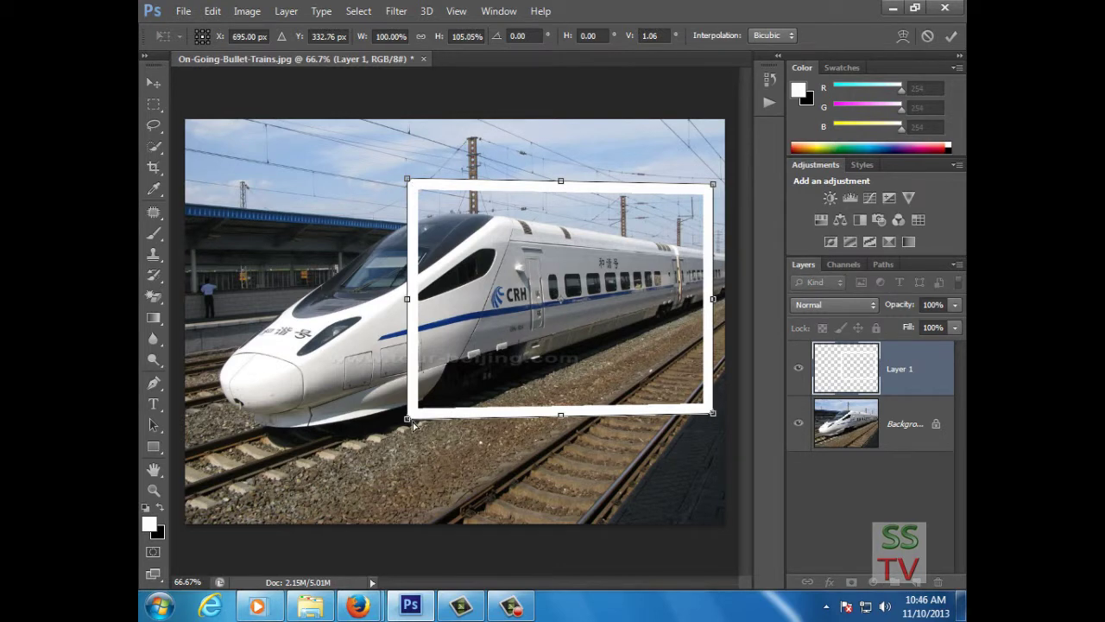
pyautogui.moveTo(411, 423); pyautogui.dragTo(412, 417)
# Step: Distort the frame by moving its two left corners inward so the left side crosses the train behind the windshield
pyautogui.click(212, 11)
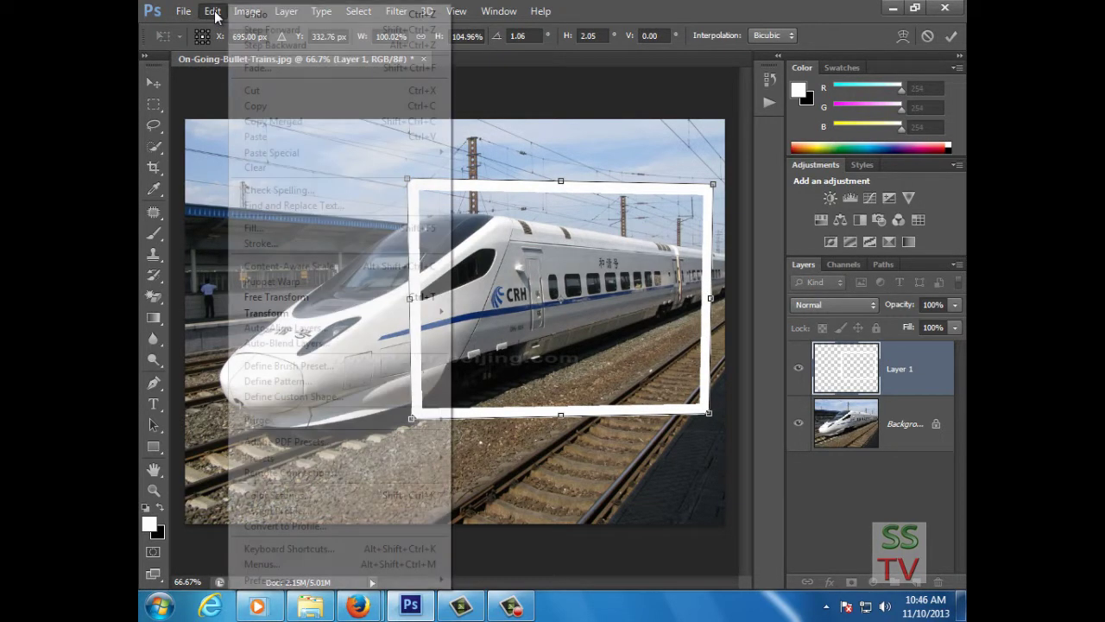
pyautogui.moveTo(307, 320)
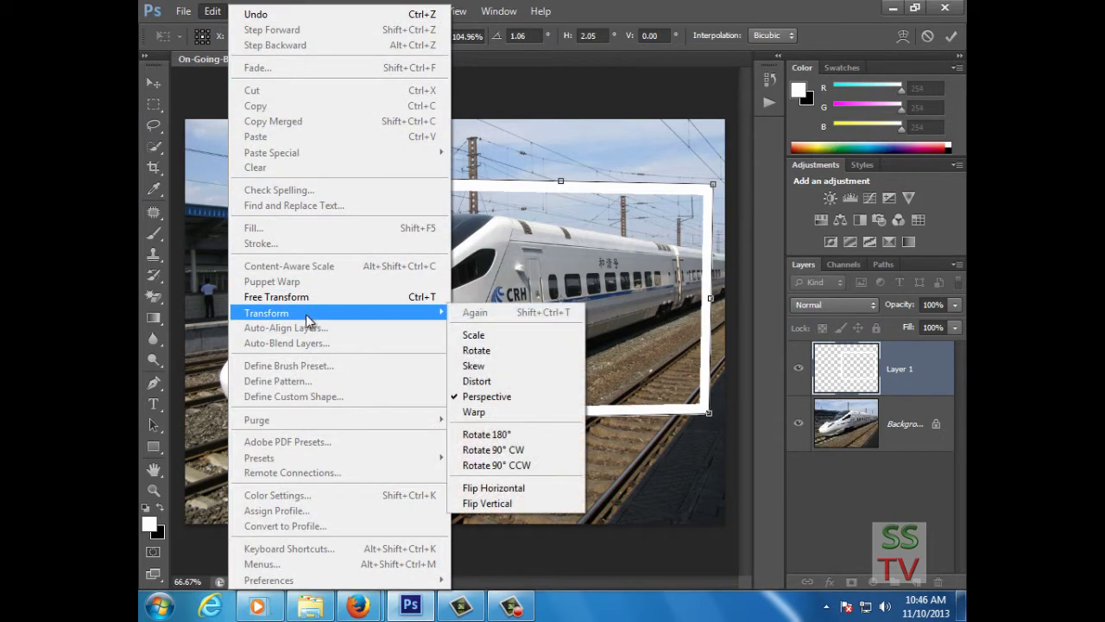
pyautogui.click(483, 382)
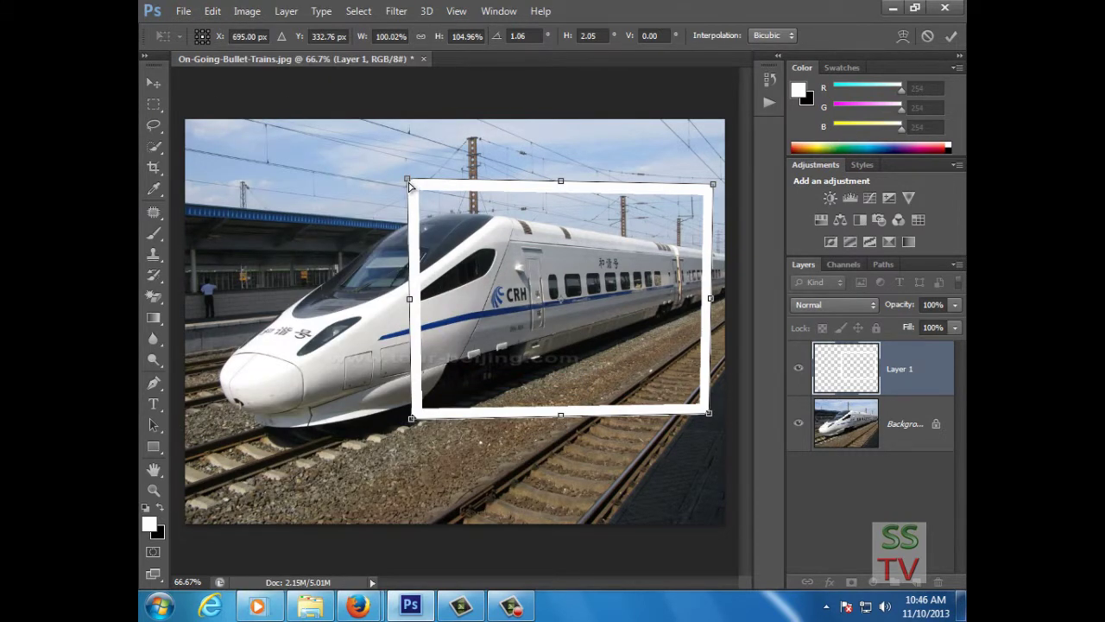
pyautogui.moveTo(413, 184); pyautogui.dragTo(422, 179)
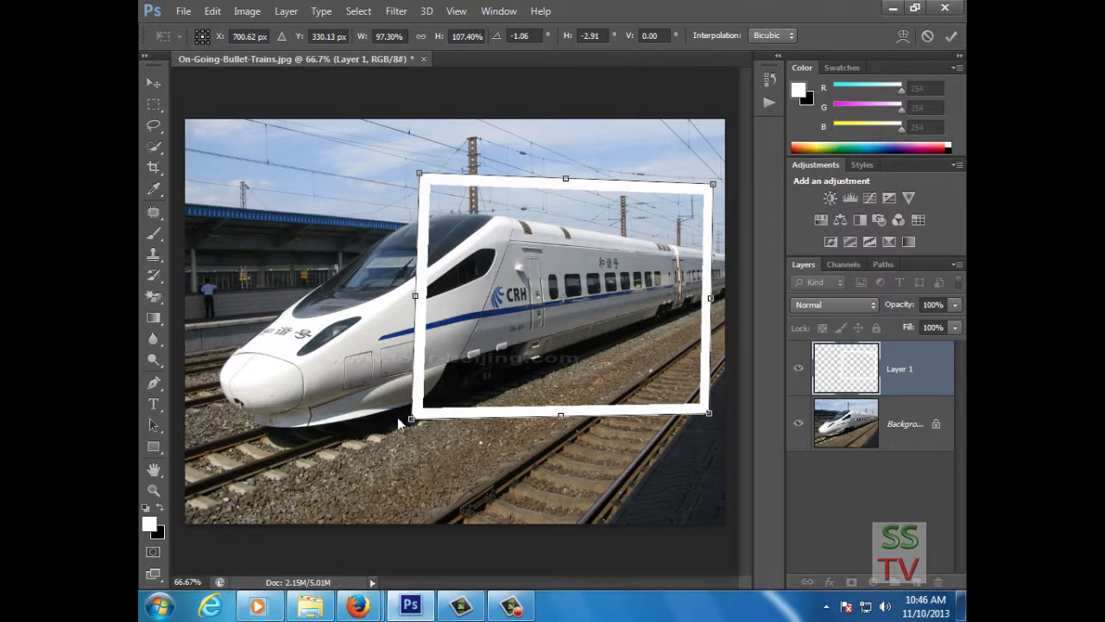
pyautogui.moveTo(411, 421); pyautogui.dragTo(432, 409)
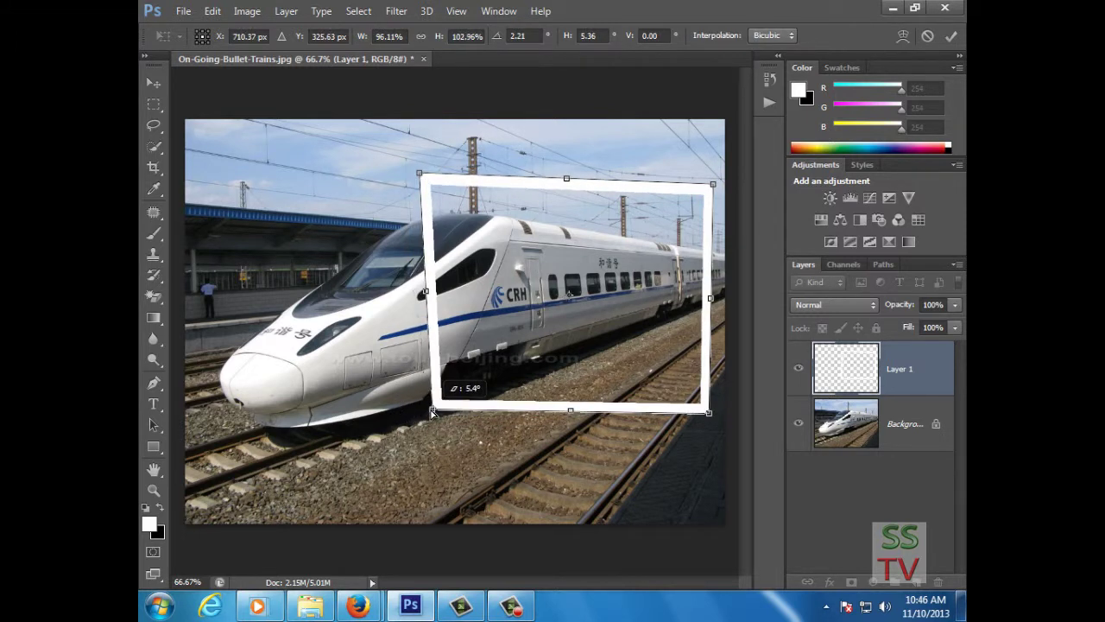
pyautogui.moveTo(422, 179); pyautogui.dragTo(441, 176)
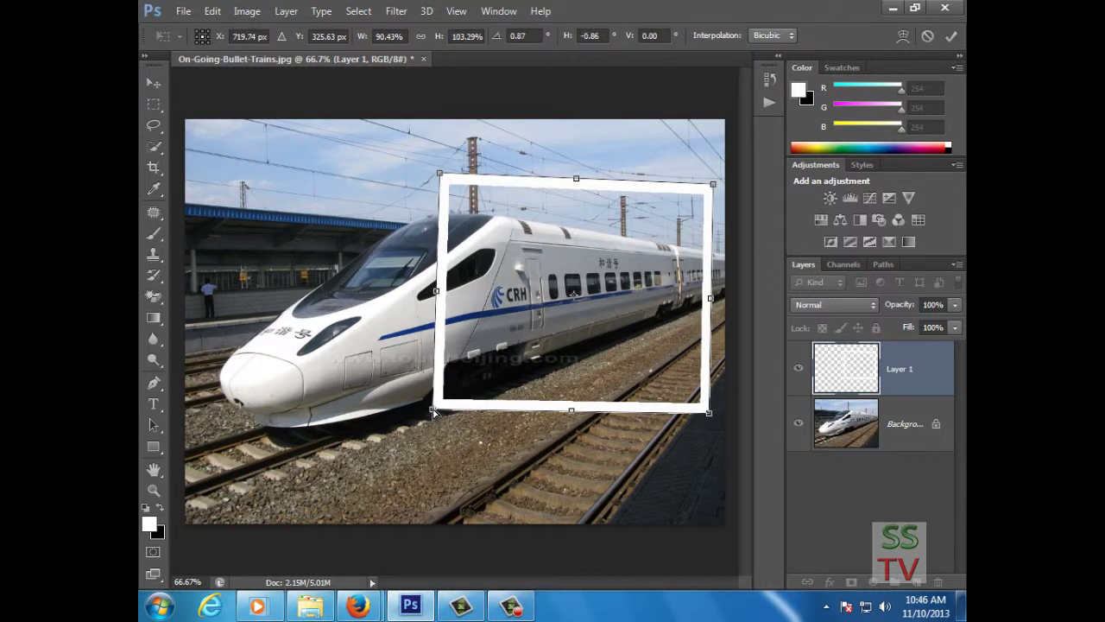
pyautogui.moveTo(434, 413); pyautogui.dragTo(436, 410)
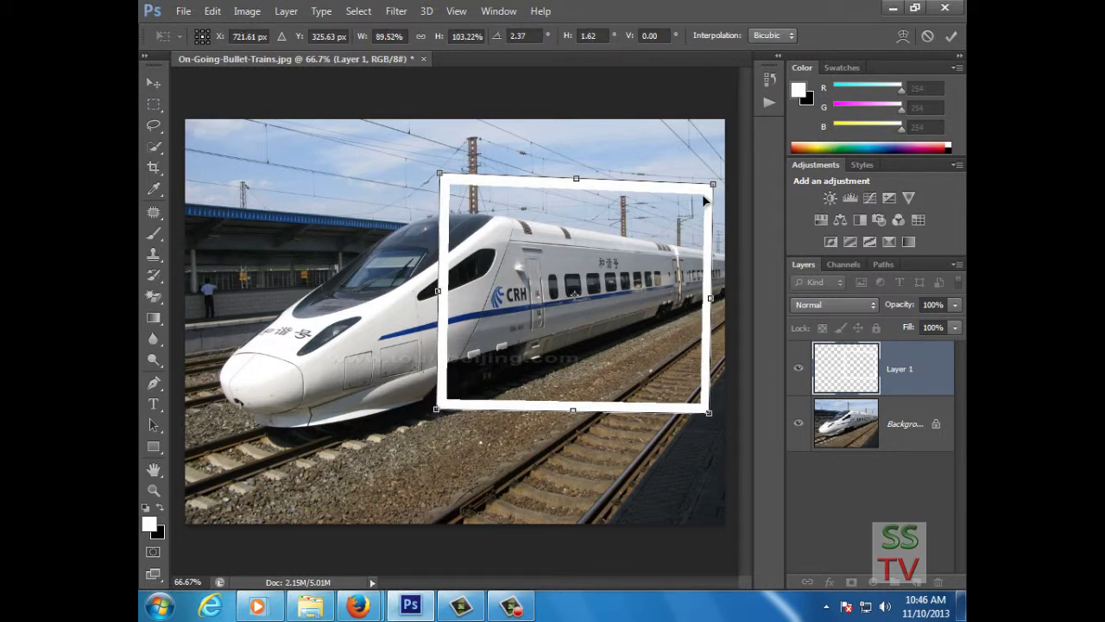
# Step: Pull the frame's two right corners inward and apply the transformation
pyautogui.moveTo(714, 190); pyautogui.dragTo(701, 190)
pyautogui.moveTo(713, 418); pyautogui.dragTo(695, 419)
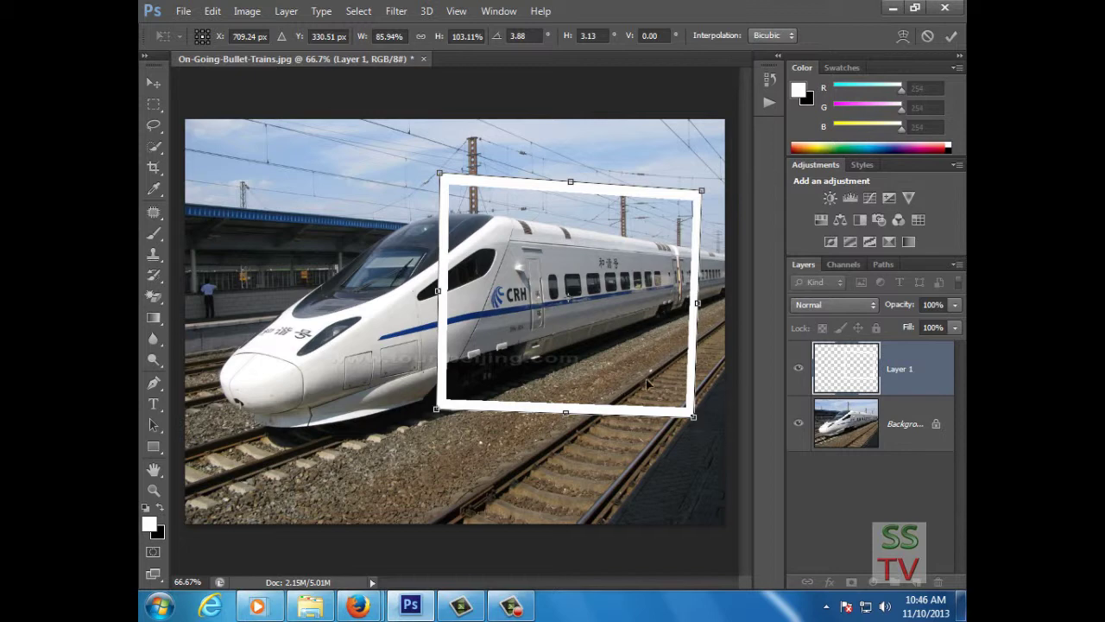
pyautogui.click(153, 90)
pyautogui.click(504, 238)
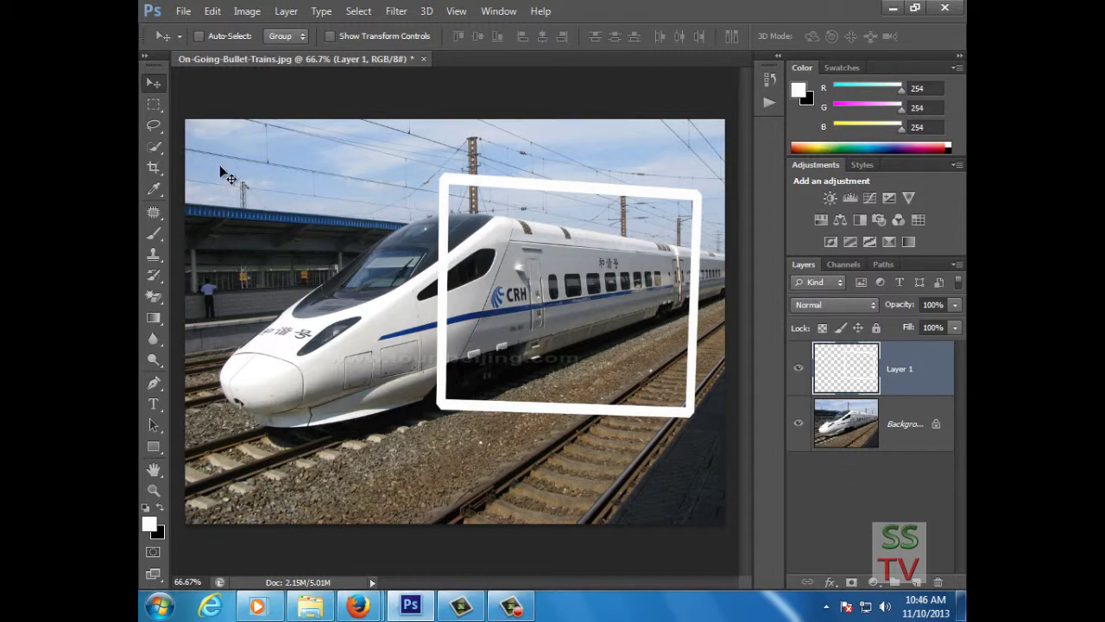
# Step: Draw a closed Pen path around the part of the frame's left bar that covers the train, from roof to lower corner
pyautogui.click(155, 385)
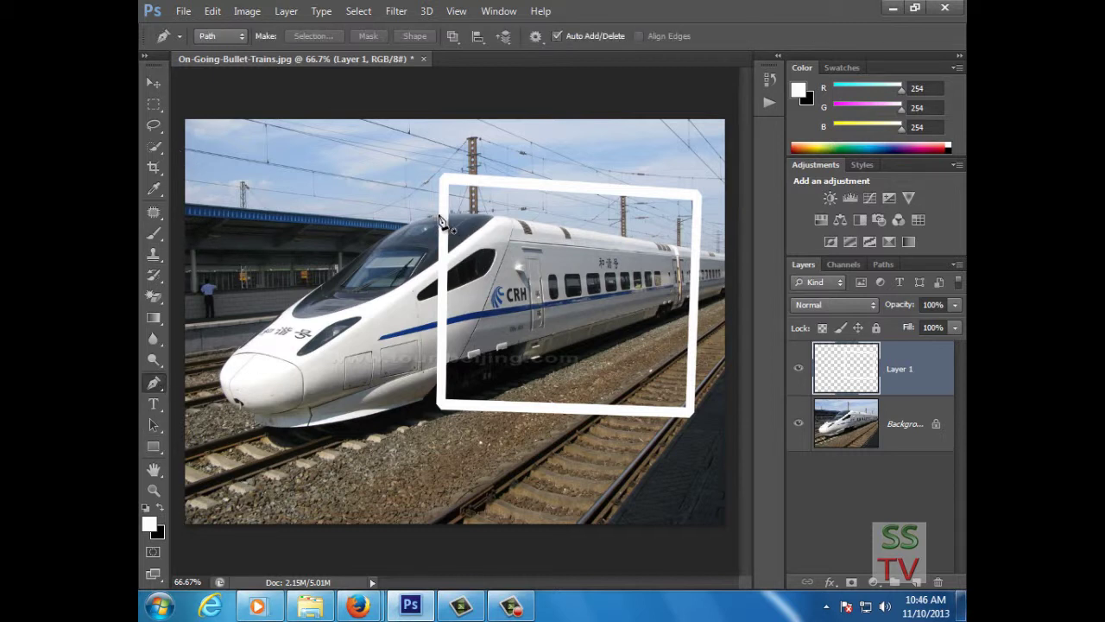
pyautogui.hotkey('ctrl', '+')
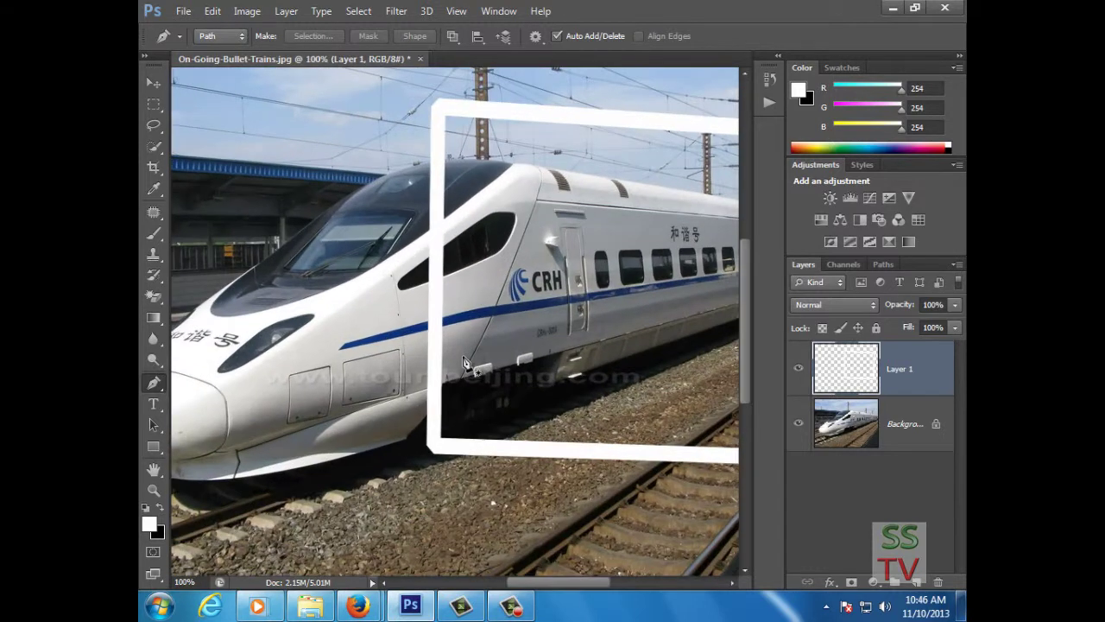
pyautogui.click(431, 165)
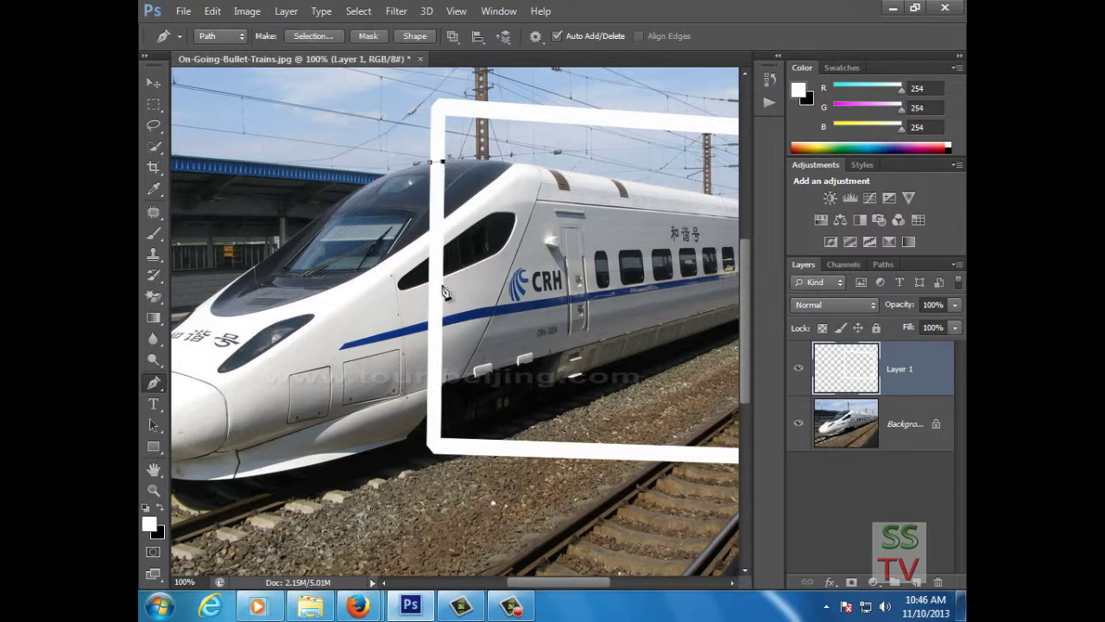
pyautogui.click(439, 438)
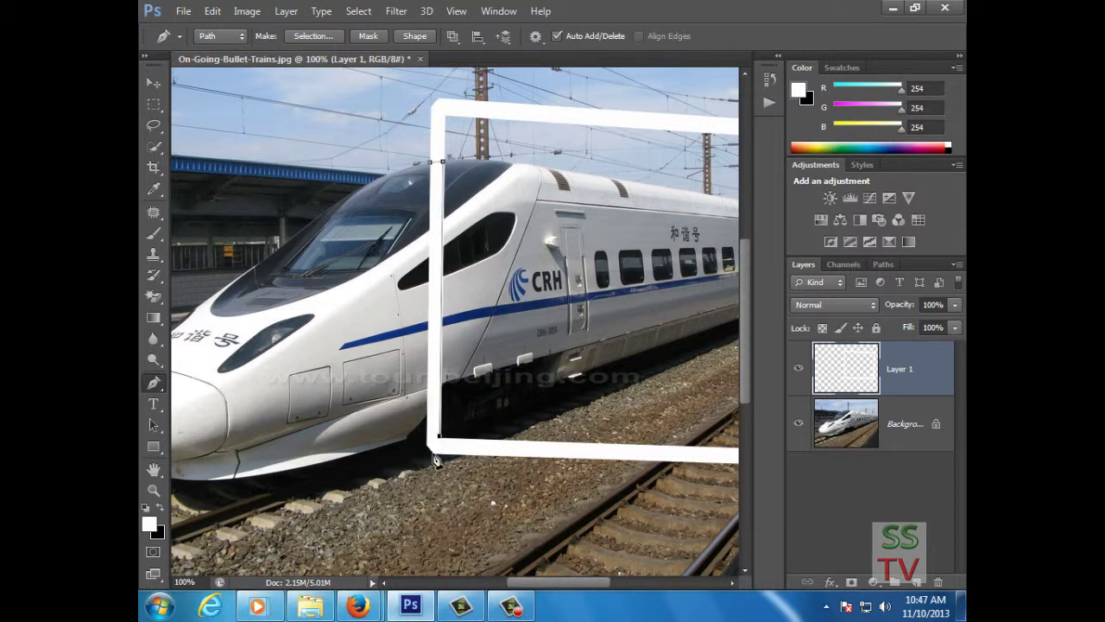
pyautogui.click(429, 447)
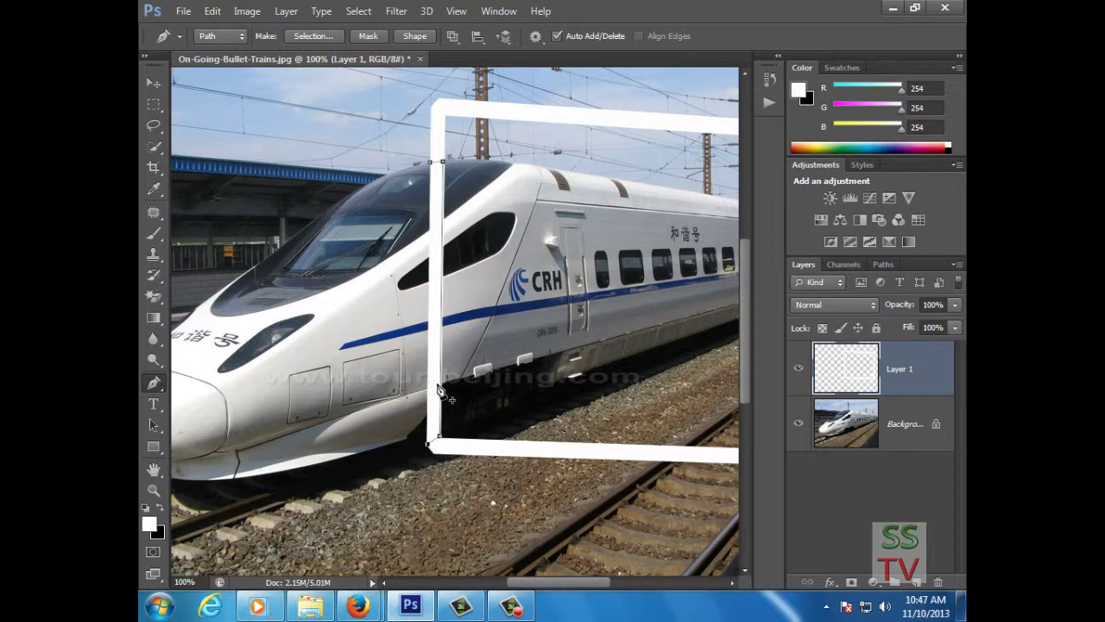
pyautogui.click(431, 168)
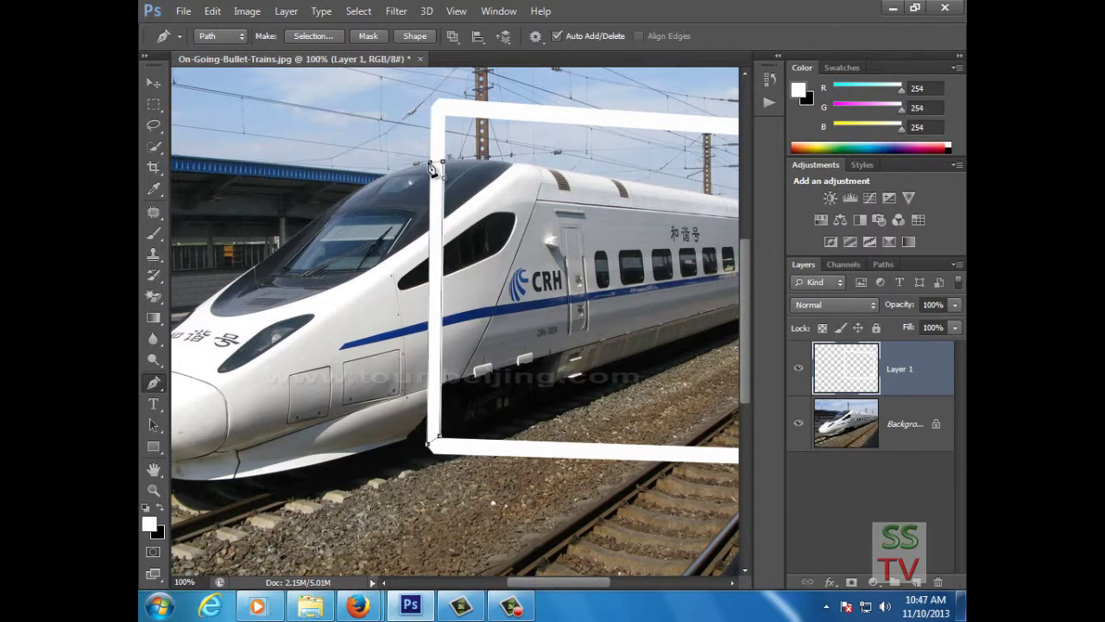
# Step: Convert the path to a selection with 0 px feather, and use it as an inverted layer mask on the frame layer
pyautogui.rightClick(435, 226)
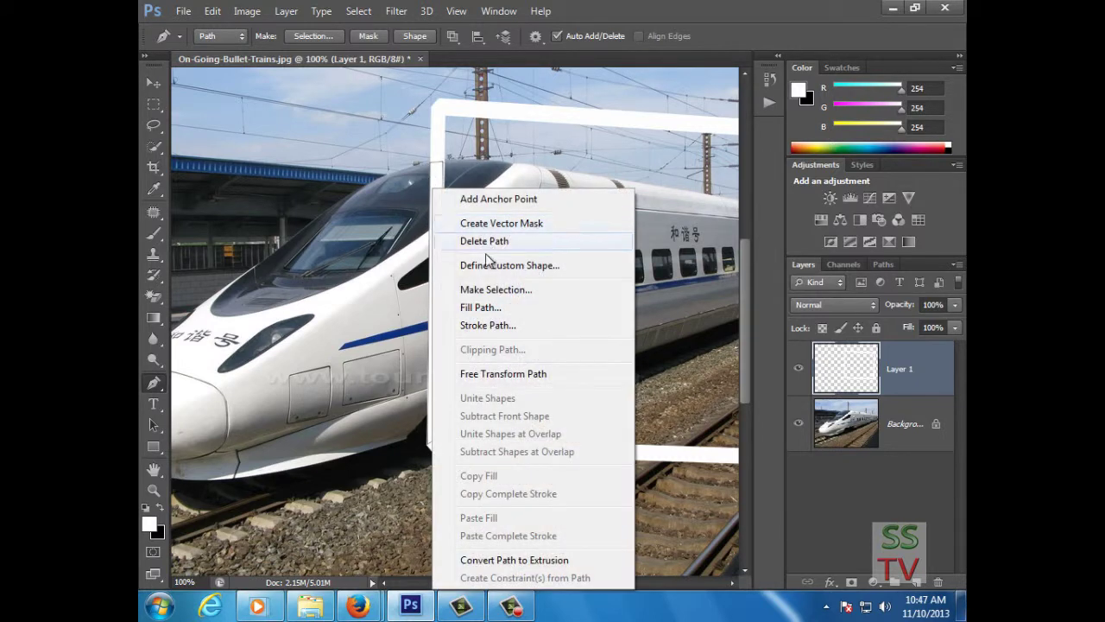
pyautogui.click(488, 291)
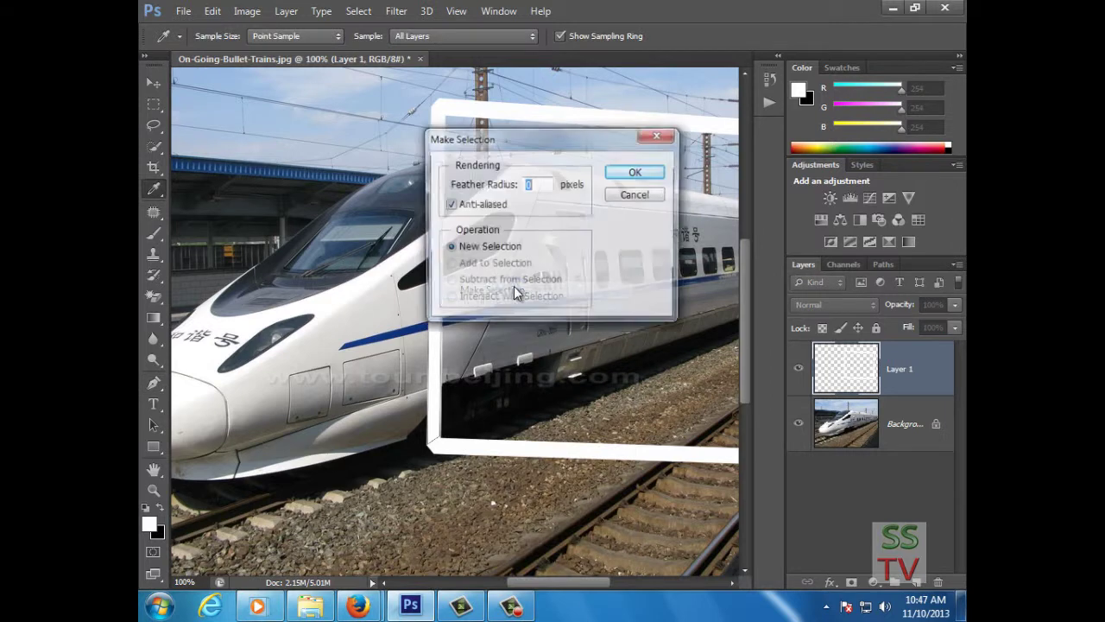
pyautogui.click(634, 172)
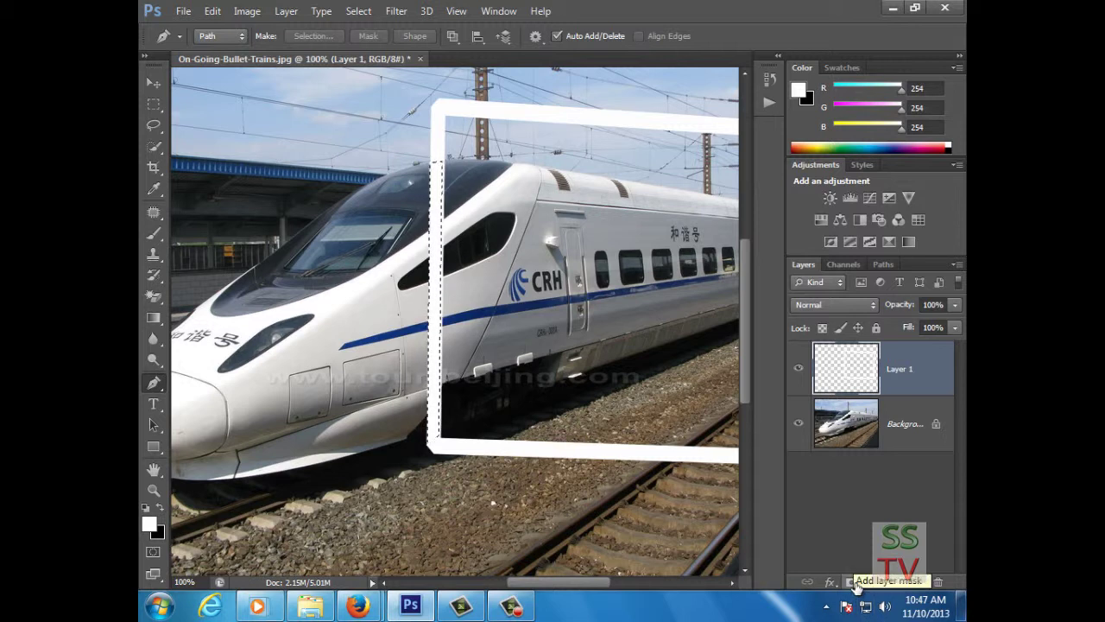
pyautogui.click(852, 585)
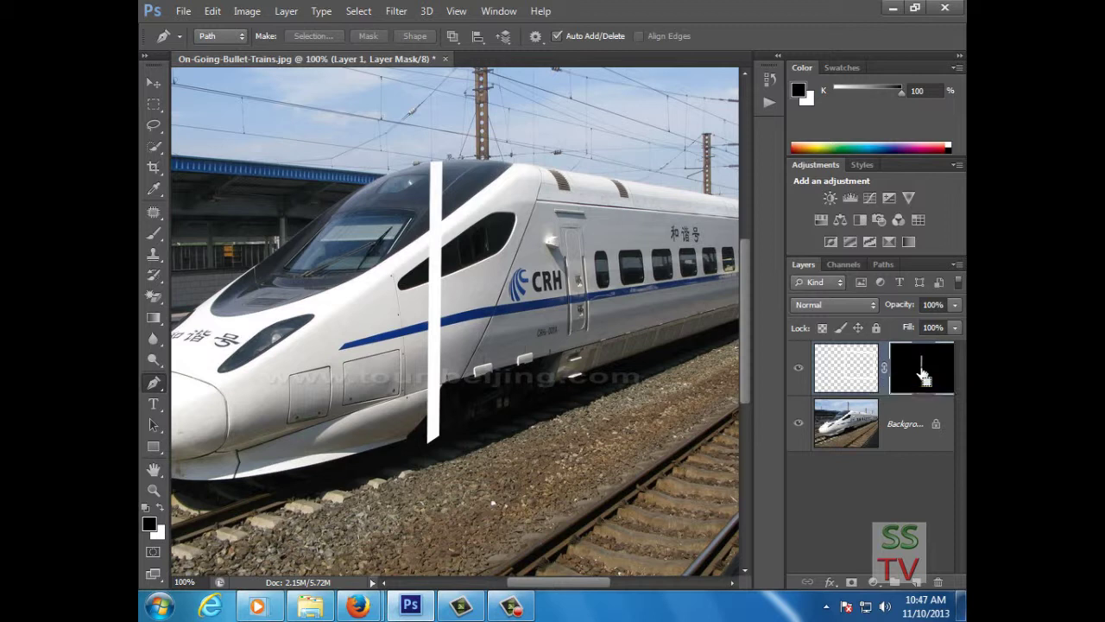
pyautogui.hotkey('ctrl', 'i')
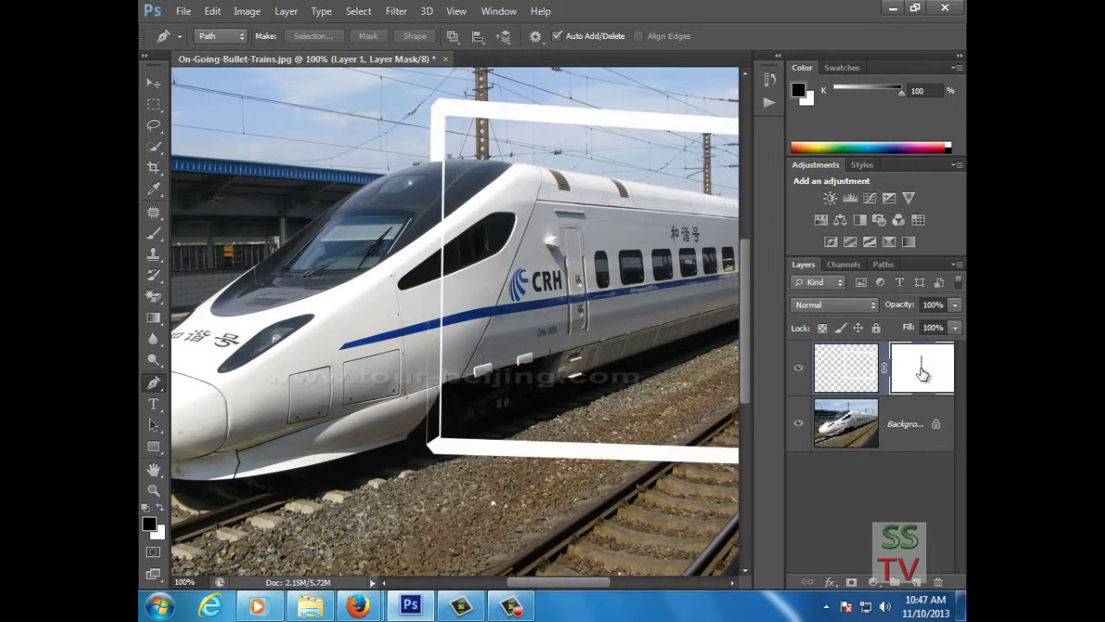
# Step: Paint black on the frame's layer mask with a 30 px brush to hide the leftover white line across the train
pyautogui.click(153, 233)
pyautogui.click(197, 230)
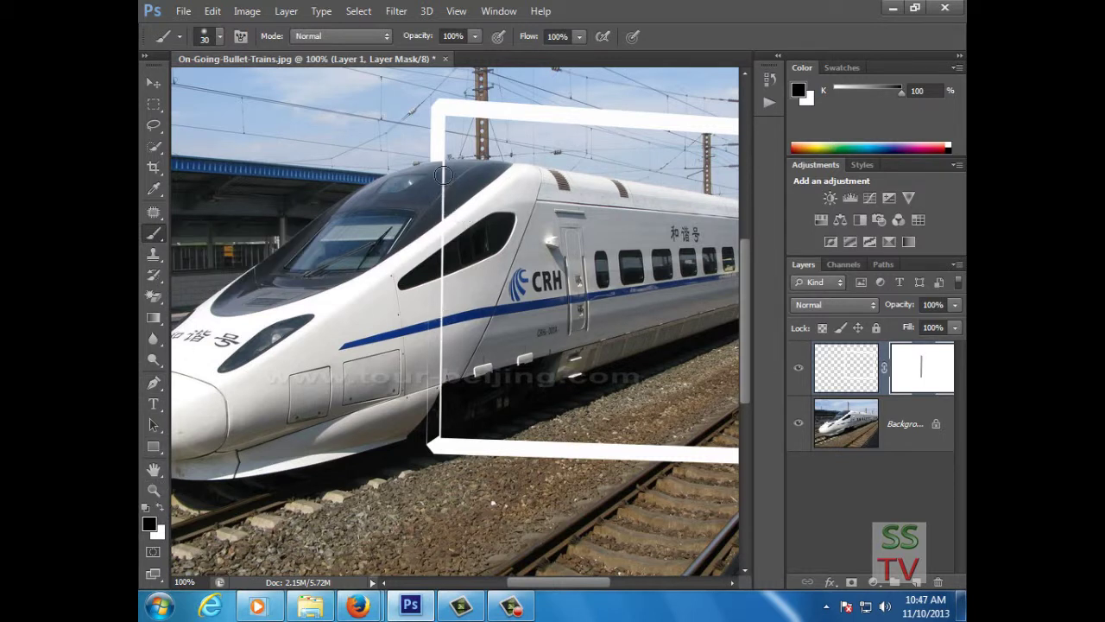
pyautogui.moveTo(443, 178)
pyautogui.mouseDown()
pyautogui.moveTo(429, 337)
pyautogui.moveTo(438, 409)
pyautogui.moveTo(424, 377)
pyautogui.moveTo(450, 202)
pyautogui.mouseUp()
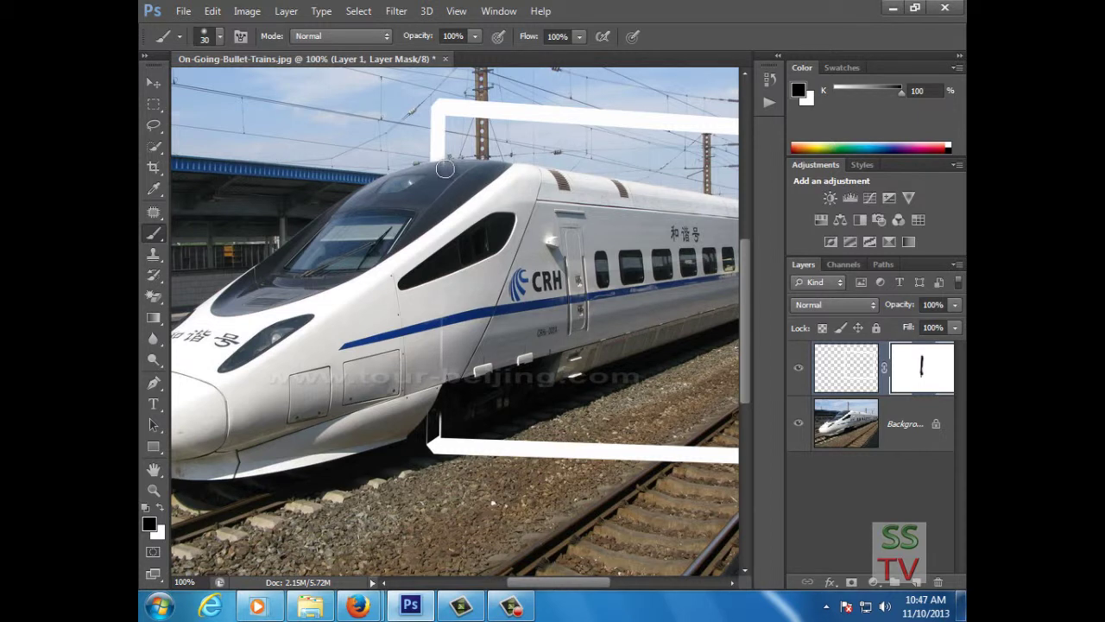
pyautogui.moveTo(441, 422)
pyautogui.mouseDown()
pyautogui.moveTo(427, 423)
pyautogui.moveTo(440, 424)
pyautogui.mouseUp()
pyautogui.moveTo(566, 339); pyautogui.dragTo(530, 279)
pyautogui.moveTo(583, 270); pyautogui.dragTo(562, 235)
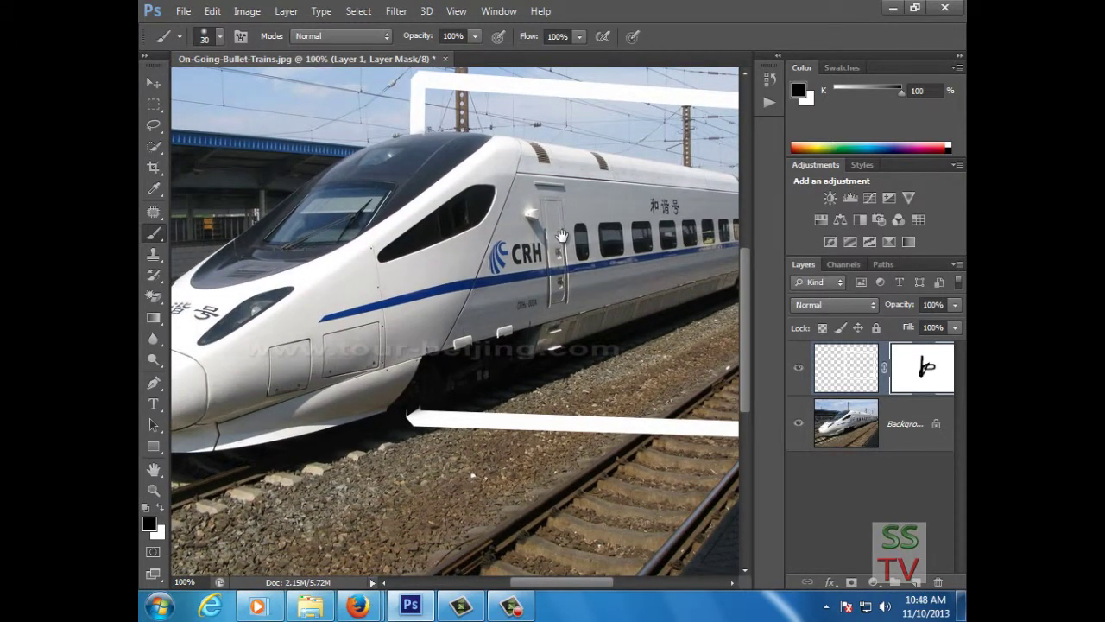
# Step: Add a new empty layer above the masked frame layer
pyautogui.click(918, 585)
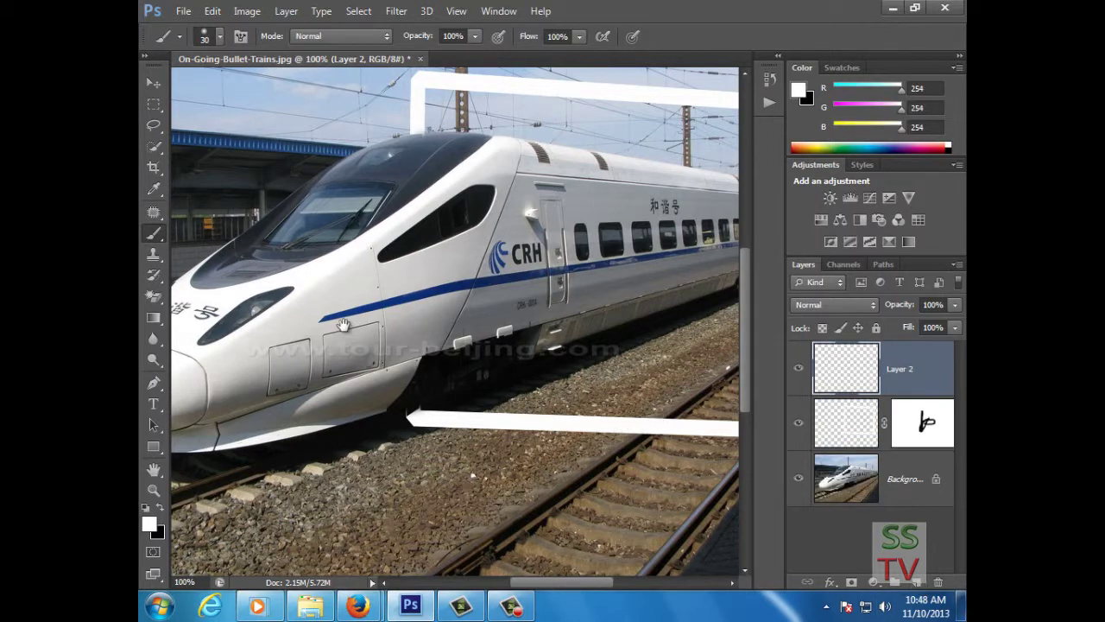
pyautogui.moveTo(342, 325); pyautogui.dragTo(402, 383)
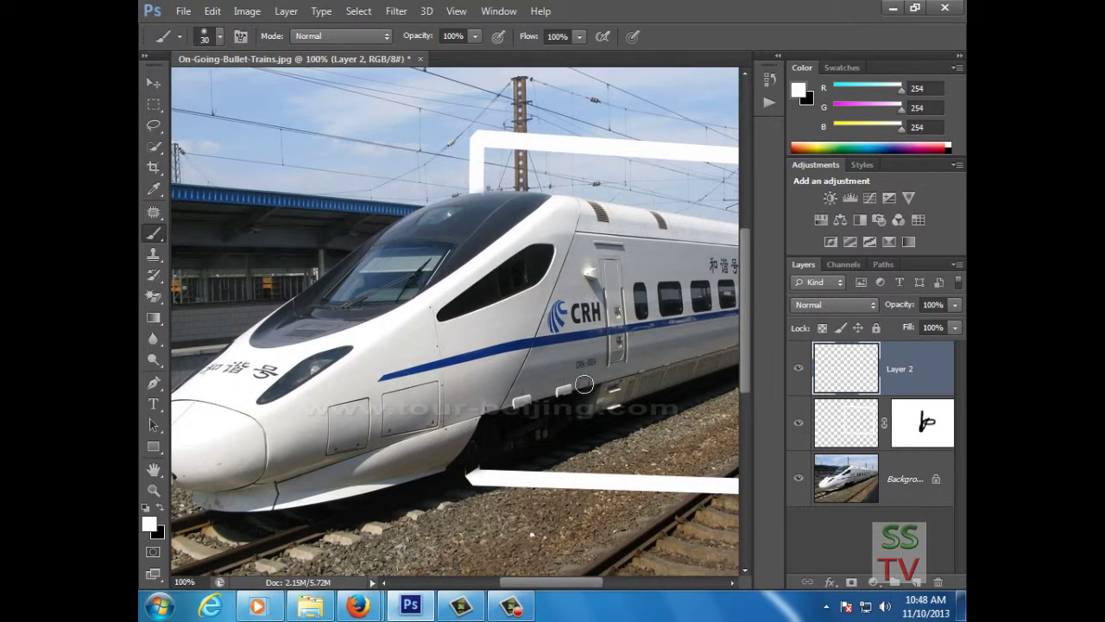
# Step: Start a Pen path at the frame's lower-left corner and trace along the train's dark underside to the bottom of its nose
pyautogui.click(155, 489)
pyautogui.click(372, 349)
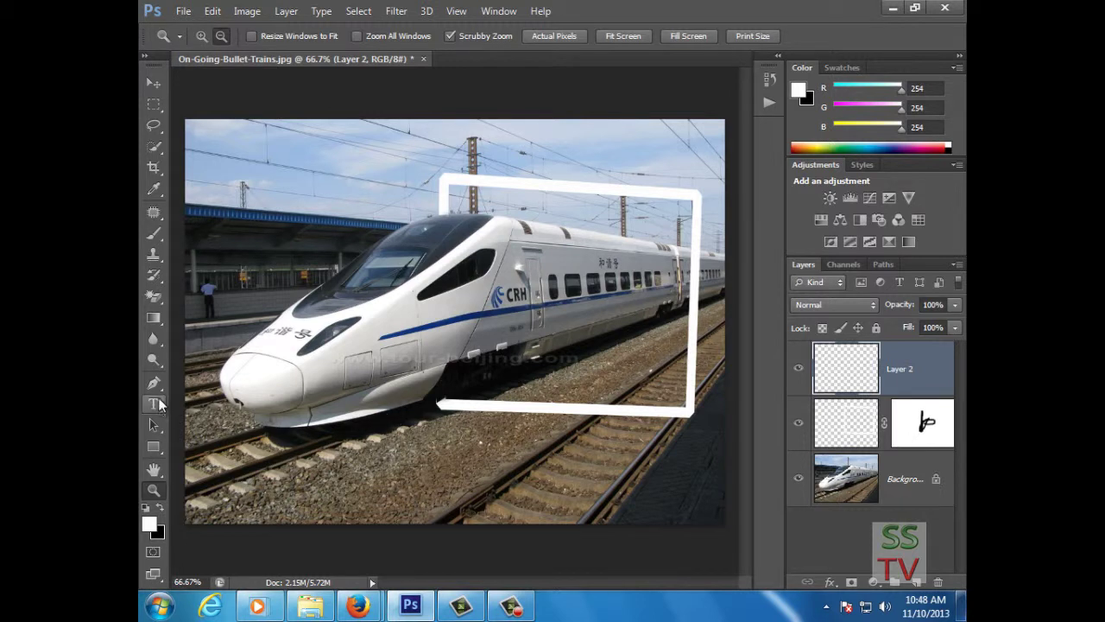
pyautogui.click(156, 385)
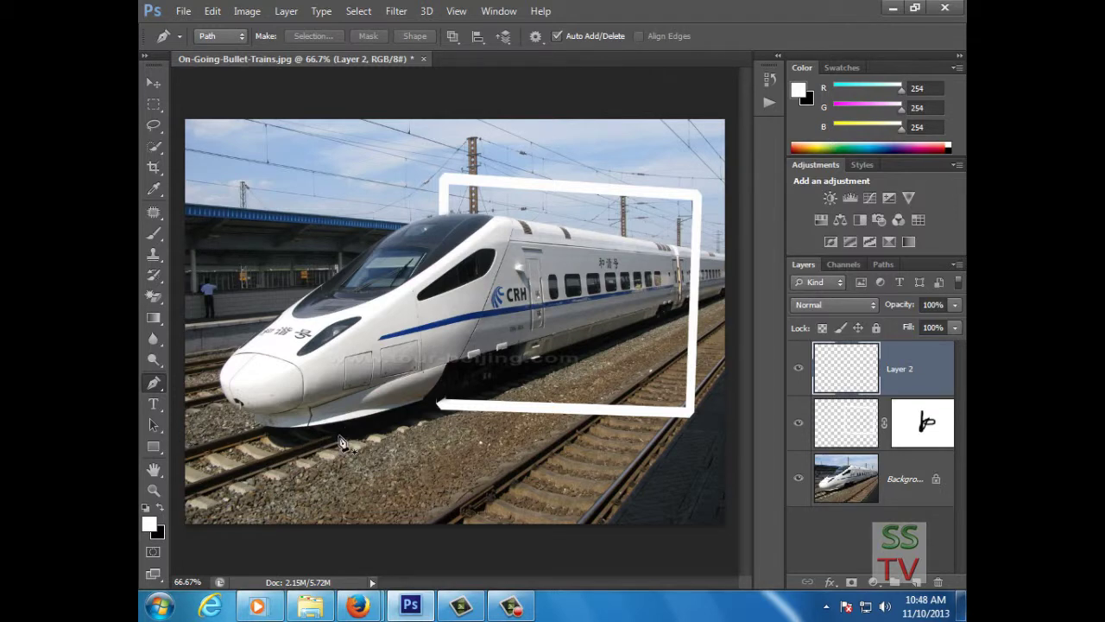
pyautogui.hotkey('ctrl', '+')
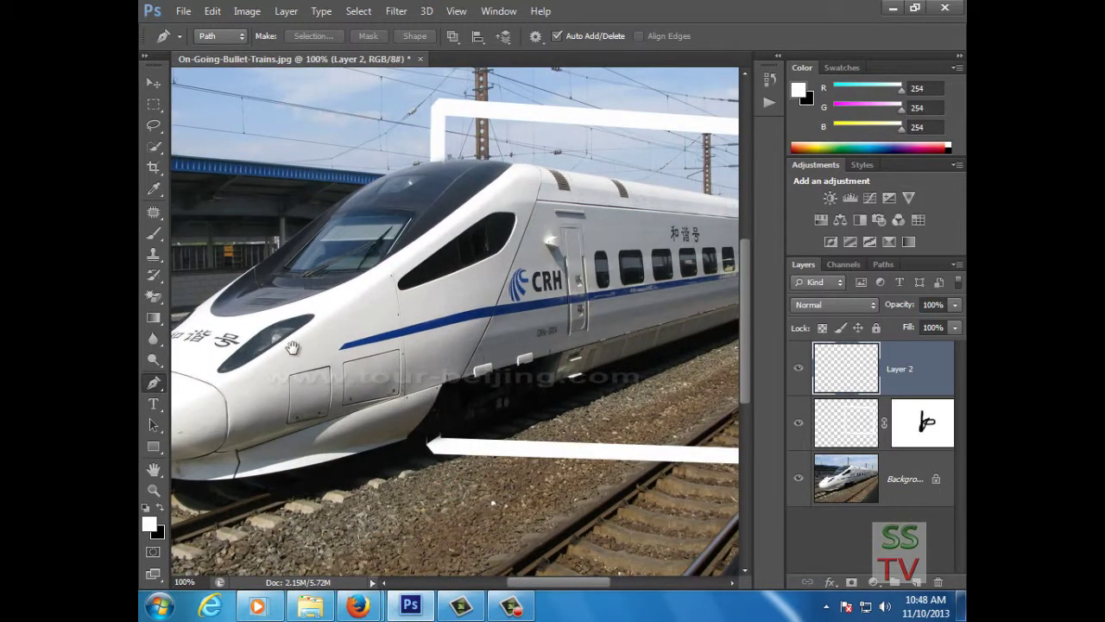
pyautogui.moveTo(363, 334); pyautogui.dragTo(493, 298)
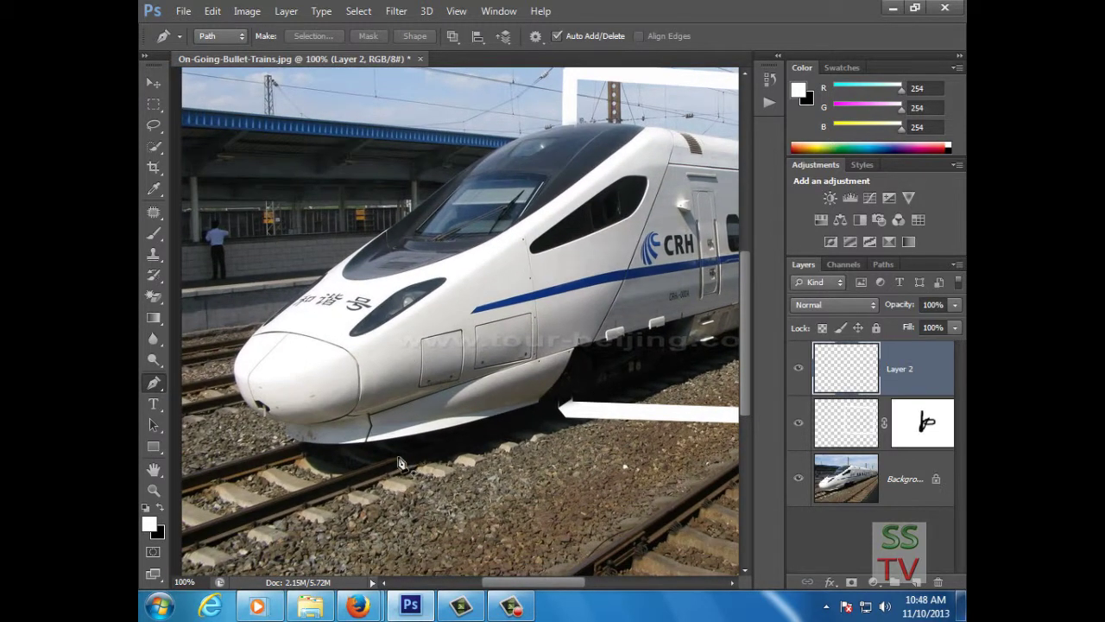
pyautogui.click(556, 412)
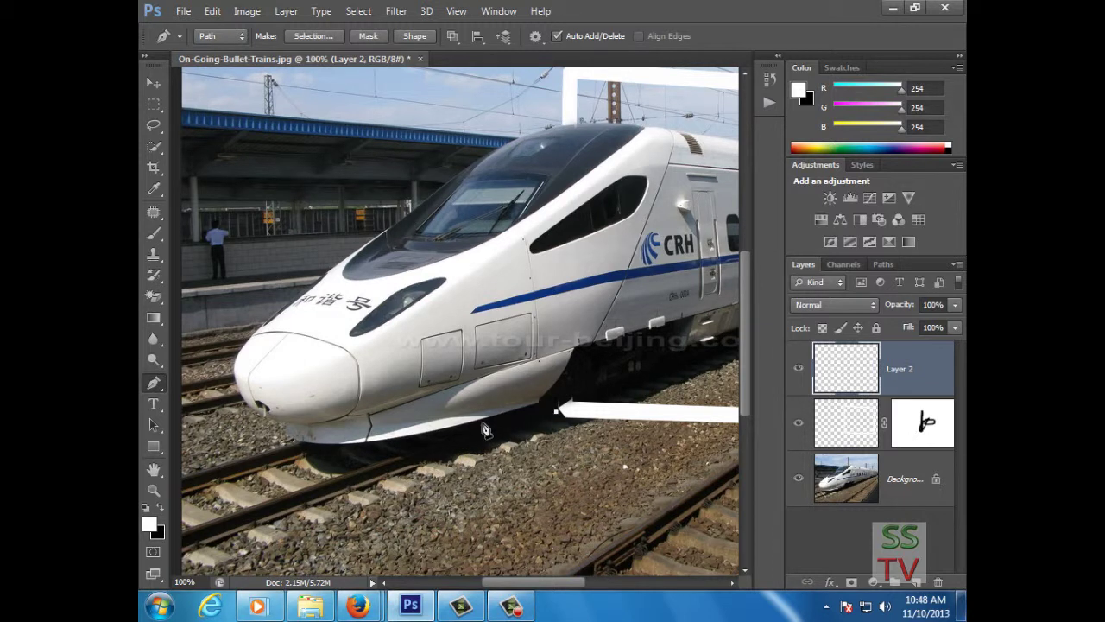
pyautogui.click(441, 443)
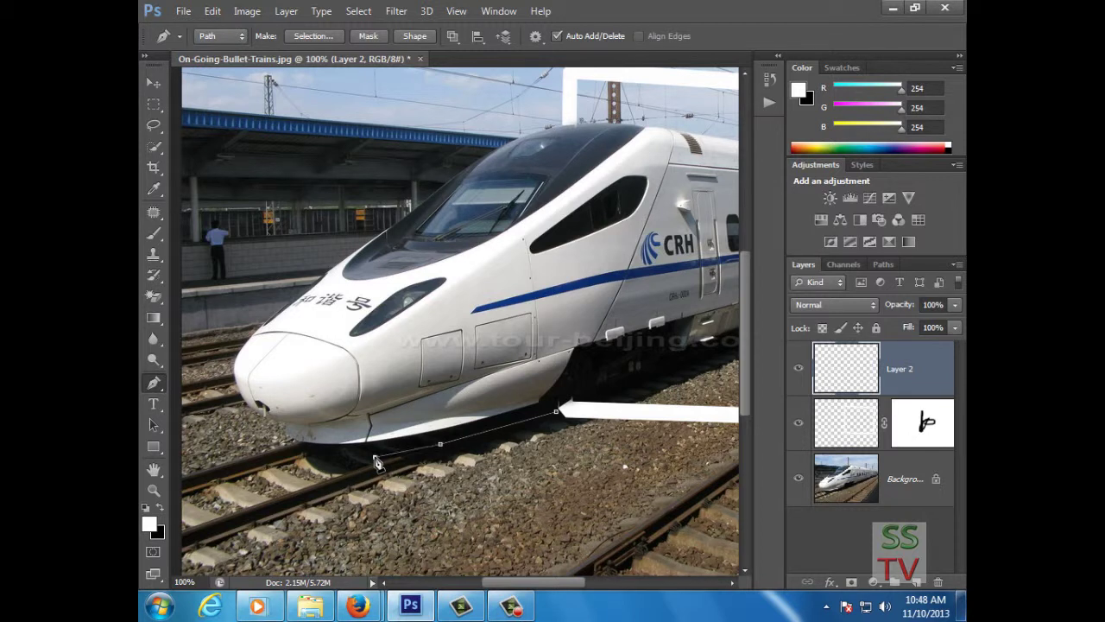
pyautogui.click(345, 472)
pyautogui.click(301, 446)
pyautogui.moveTo(242, 350); pyautogui.dragTo(270, 299)
pyautogui.hotkey('ctrl', 'alt', 'z')
pyautogui.hotkey('ctrl', 'alt', 'z')
# Step: Continue the Pen path around the train's nose and along the hood and windscreen edge up to the roof at the frame's left bar
pyautogui.click(236, 338)
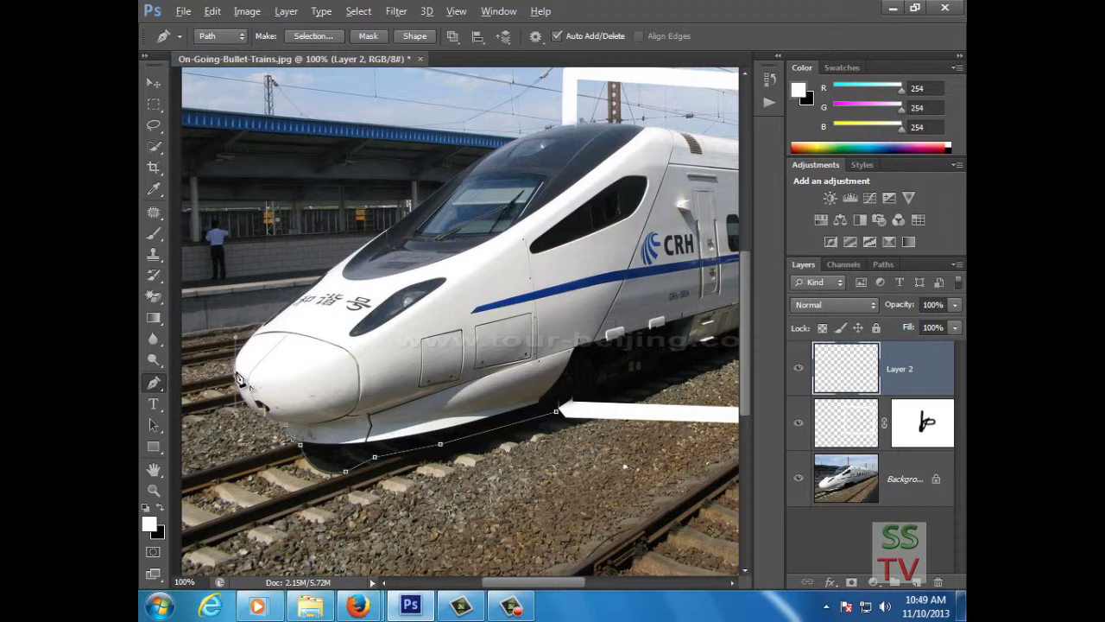
pyautogui.click(236, 375)
pyautogui.click(298, 301)
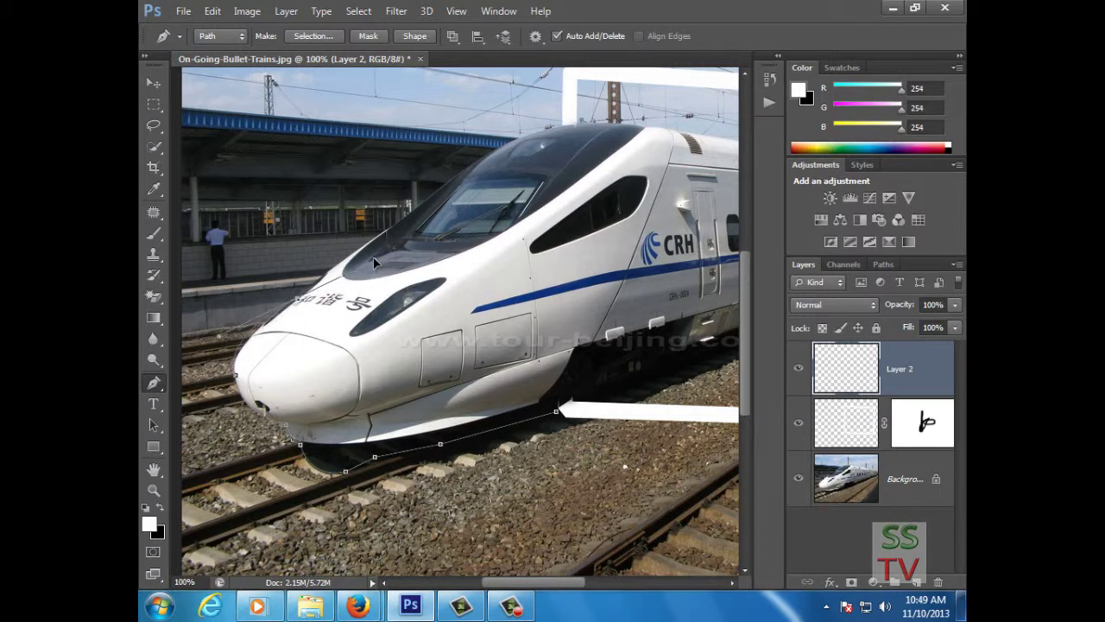
pyautogui.moveTo(373, 259); pyautogui.dragTo(375, 245)
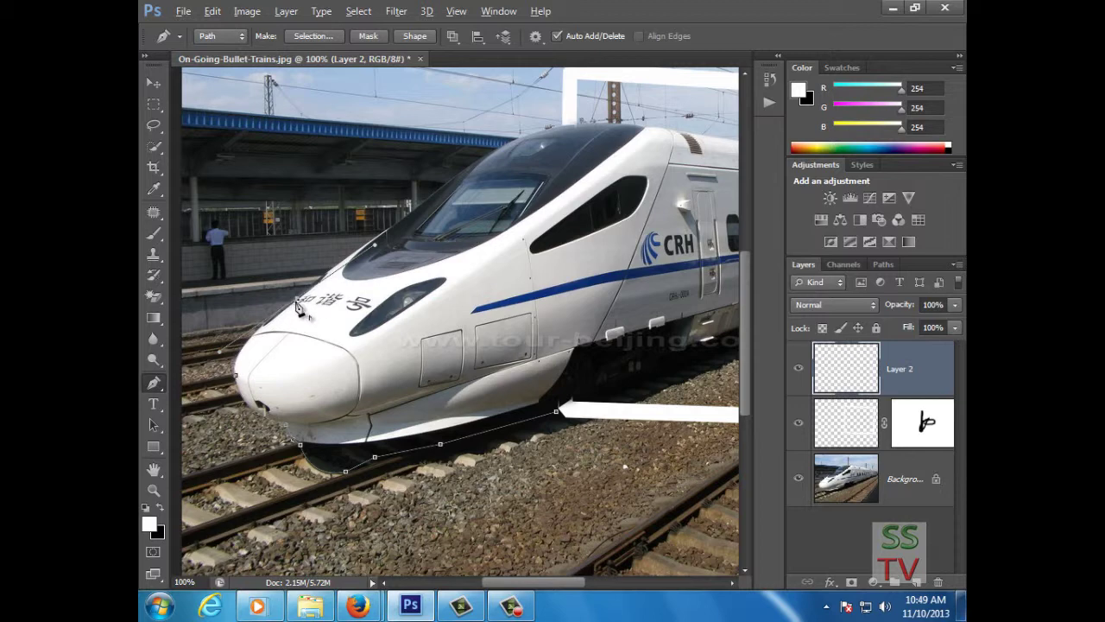
pyautogui.moveTo(422, 335); pyautogui.dragTo(377, 422)
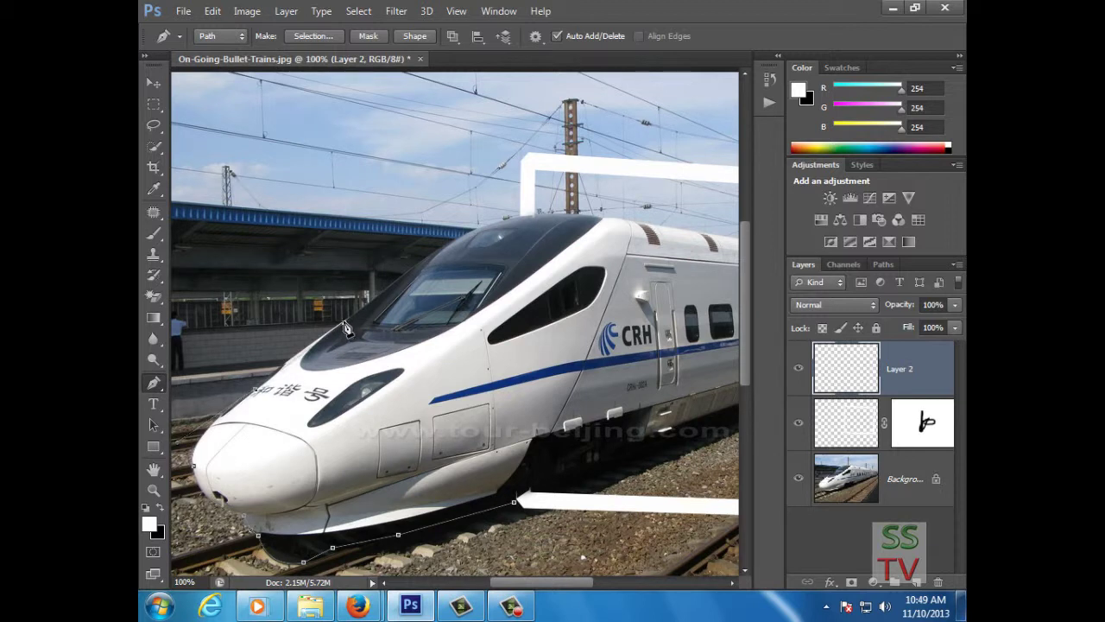
pyautogui.moveTo(344, 323); pyautogui.dragTo(362, 320)
pyautogui.keyDown('alt'); pyautogui.click(345, 323); pyautogui.keyUp('alt')
pyautogui.moveTo(505, 311); pyautogui.dragTo(452, 425)
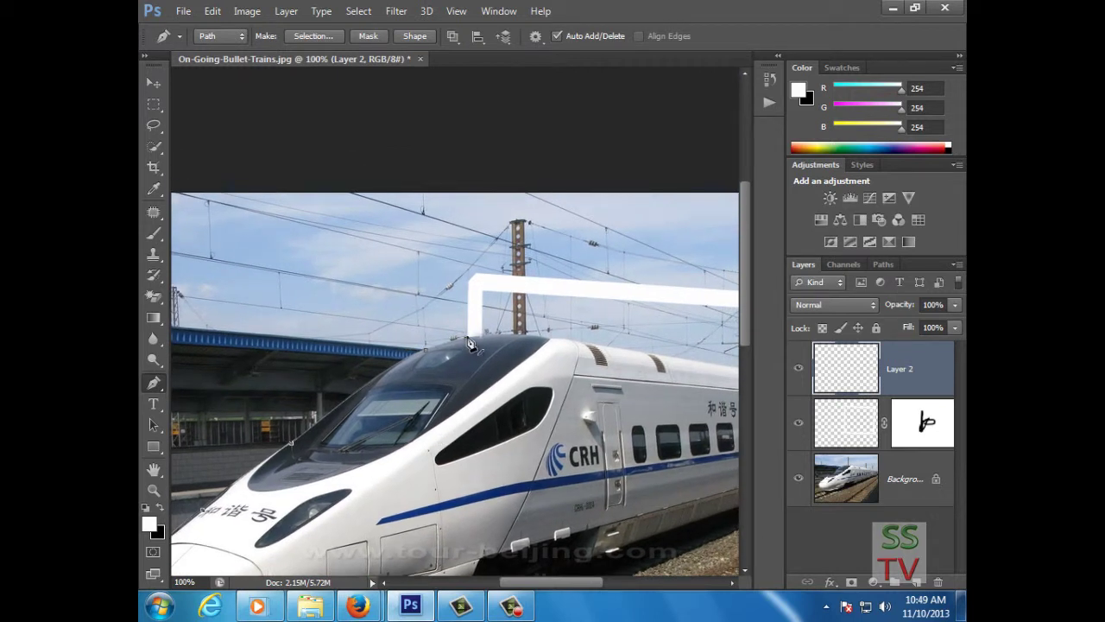
# Step: Extend the Pen path along the frame's outer edge around its upper and right corners, and close it at the lower-left starting point
pyautogui.click(468, 283)
pyautogui.moveTo(474, 348); pyautogui.dragTo(283, 409)
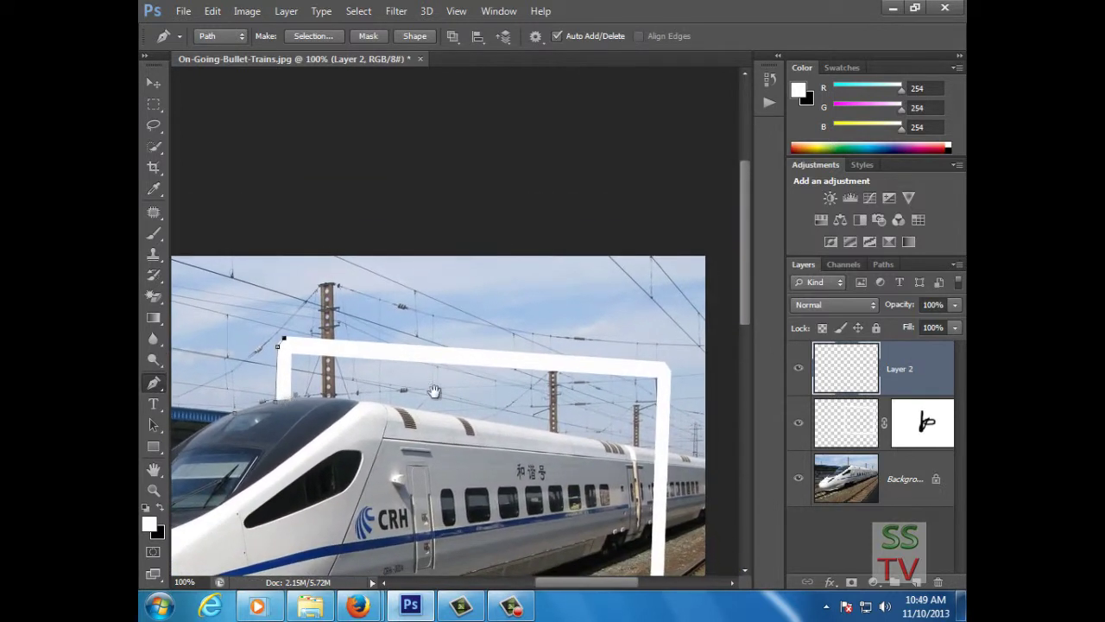
pyautogui.click(666, 364)
pyautogui.hotkey('ctrl', 'z')
pyautogui.click(285, 337)
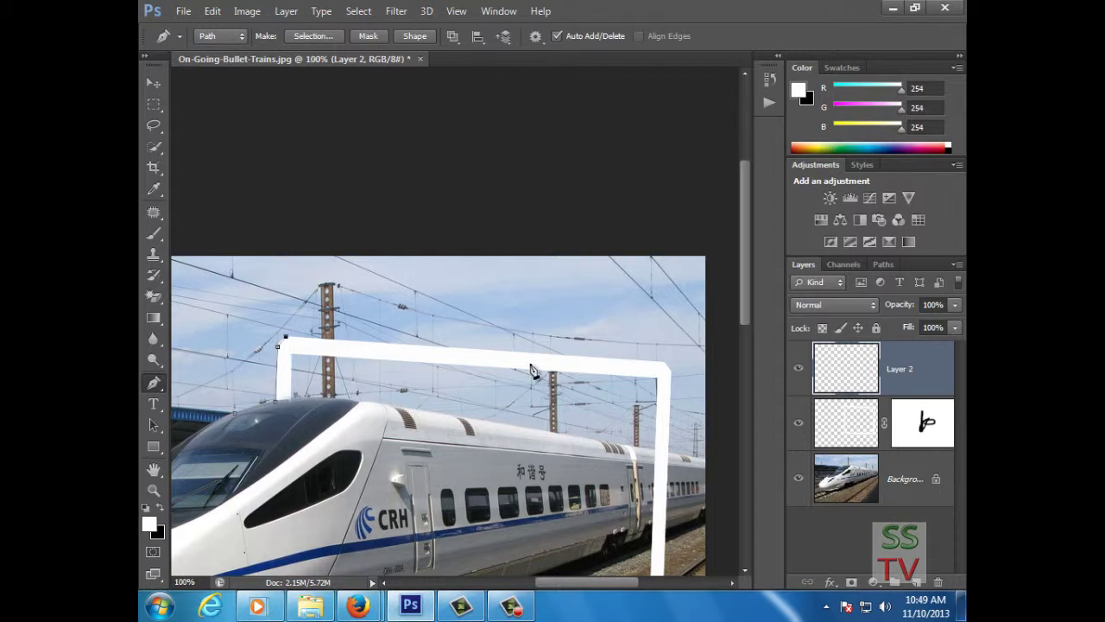
pyautogui.click(664, 363)
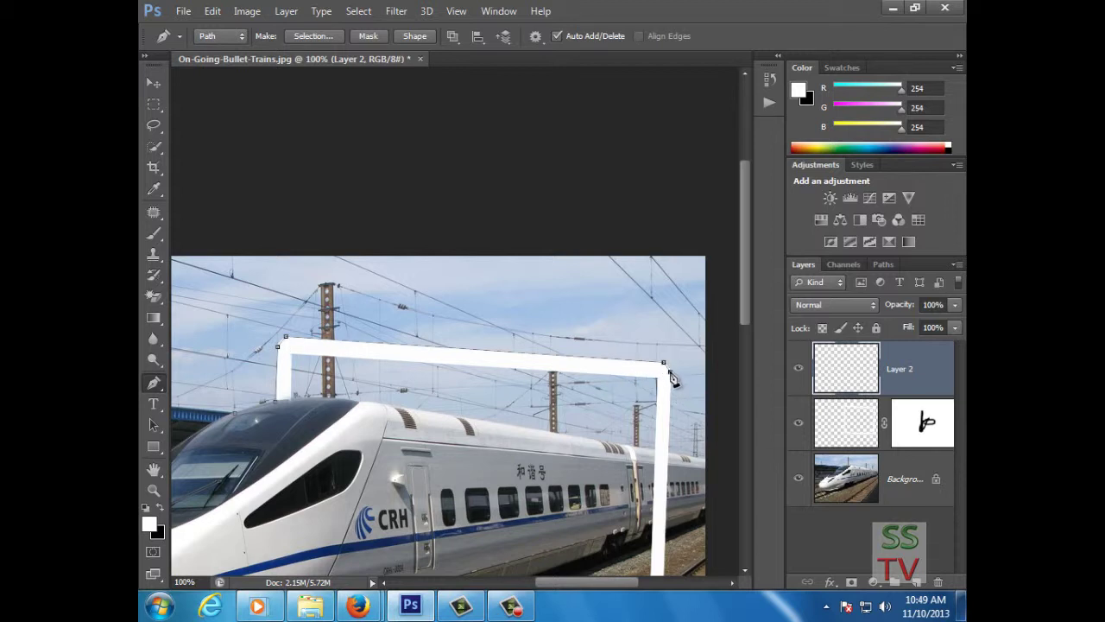
pyautogui.moveTo(542, 416); pyautogui.dragTo(525, 241)
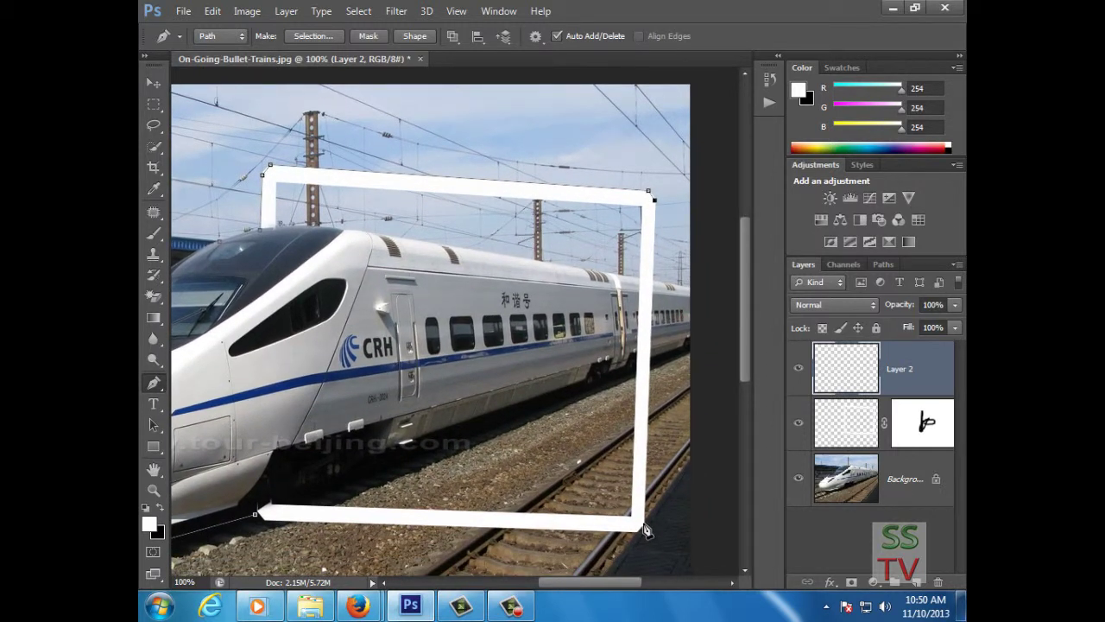
pyautogui.click(643, 525)
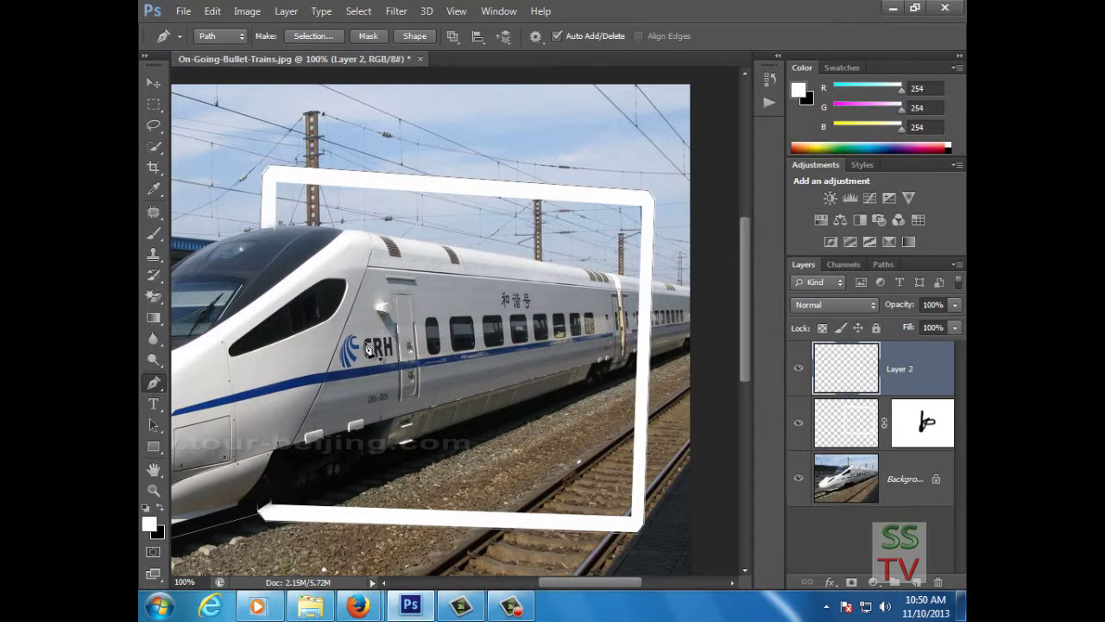
# Step: Convert the path to a new anti-aliased selection with 0 px feather, and invert the selection
pyautogui.rightClick(368, 349)
pyautogui.click(432, 290)
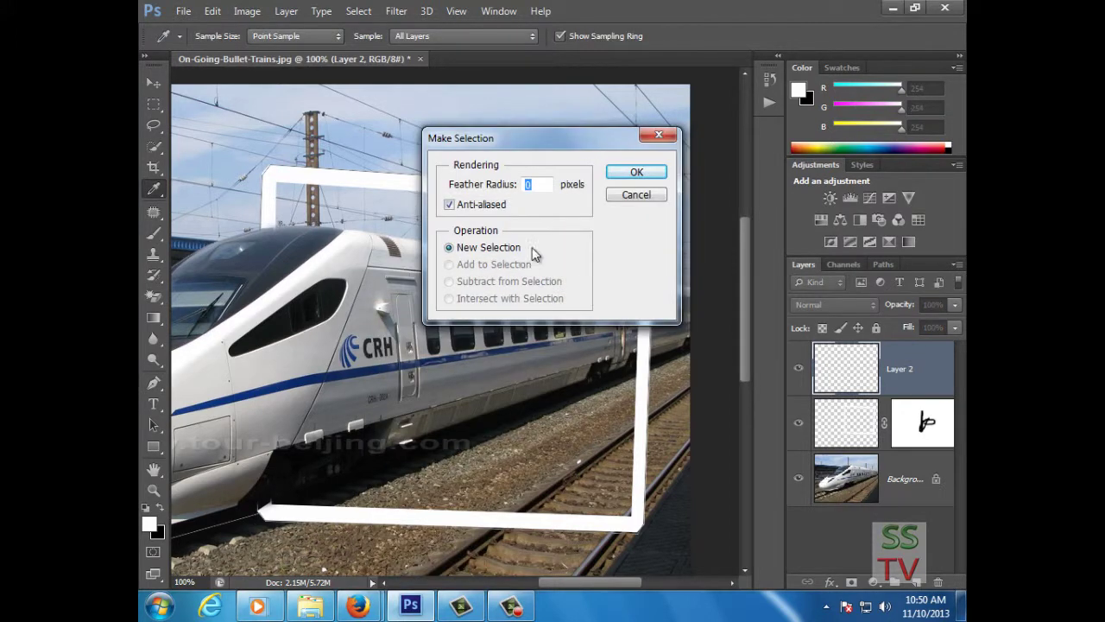
pyautogui.click(637, 173)
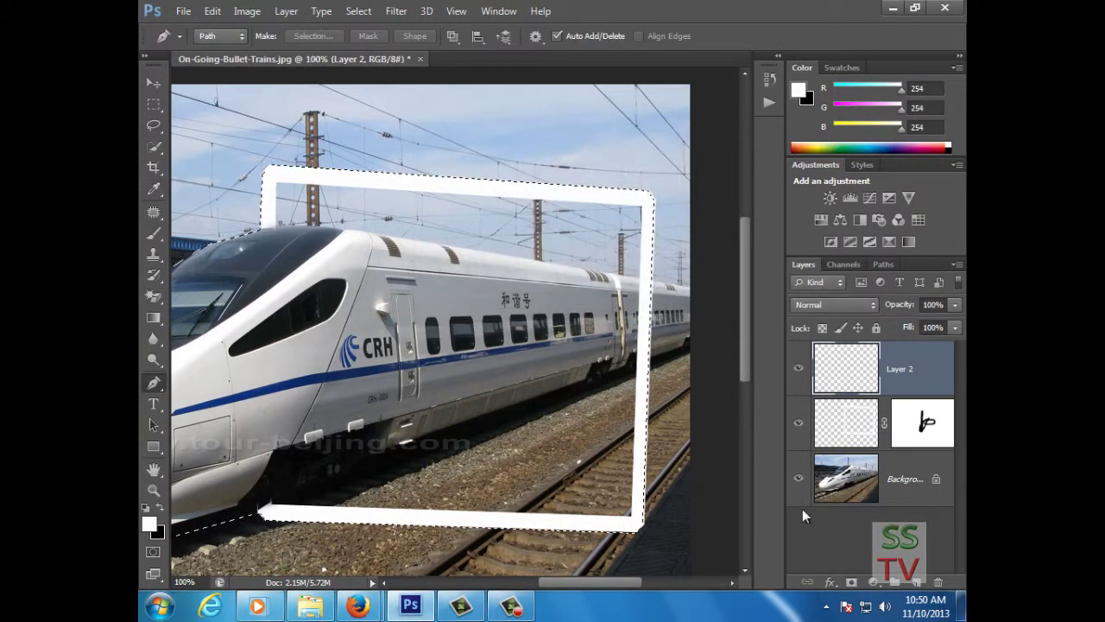
pyautogui.click(358, 10)
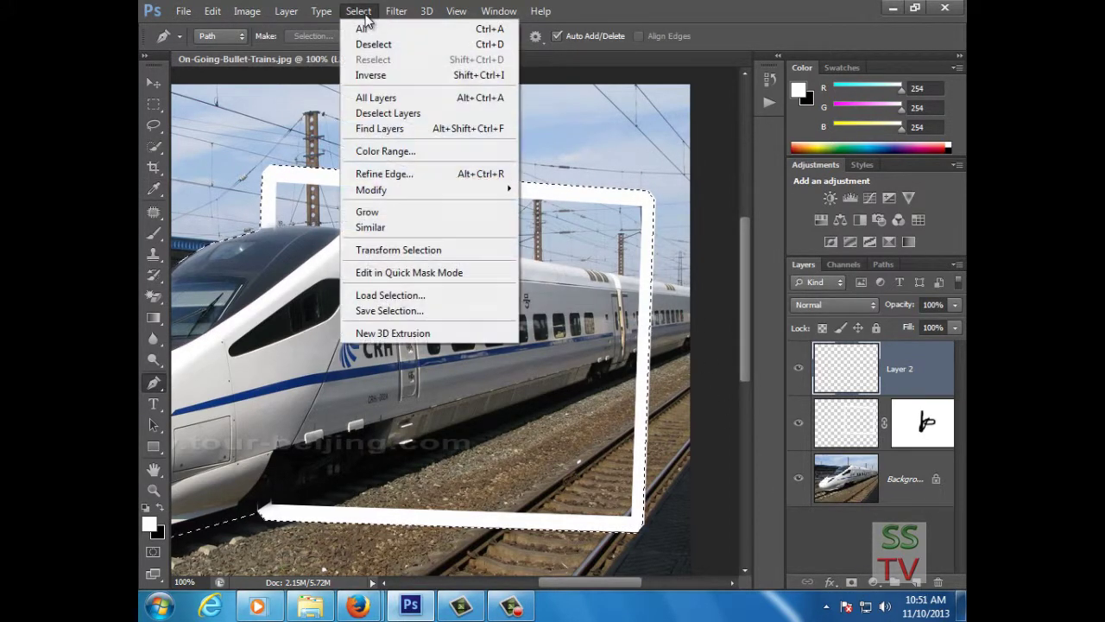
pyautogui.click(374, 75)
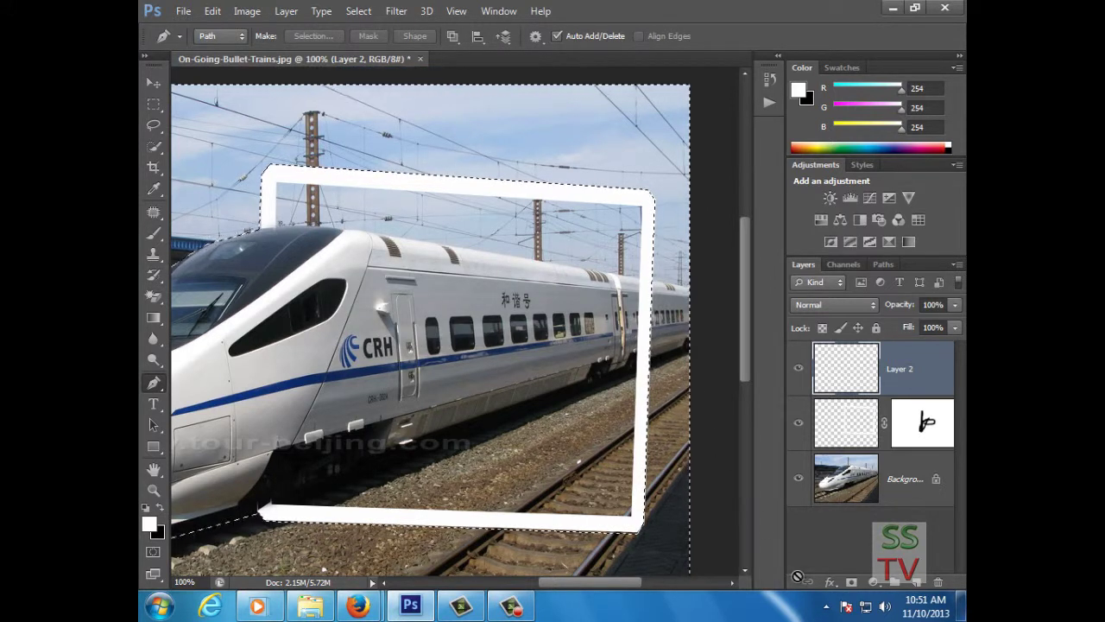
# Step: Recolour the gradient's black end stop to light blue #c1ccde, sampled from the sky inside the frame, keeping white at the other end
pyautogui.press('g')
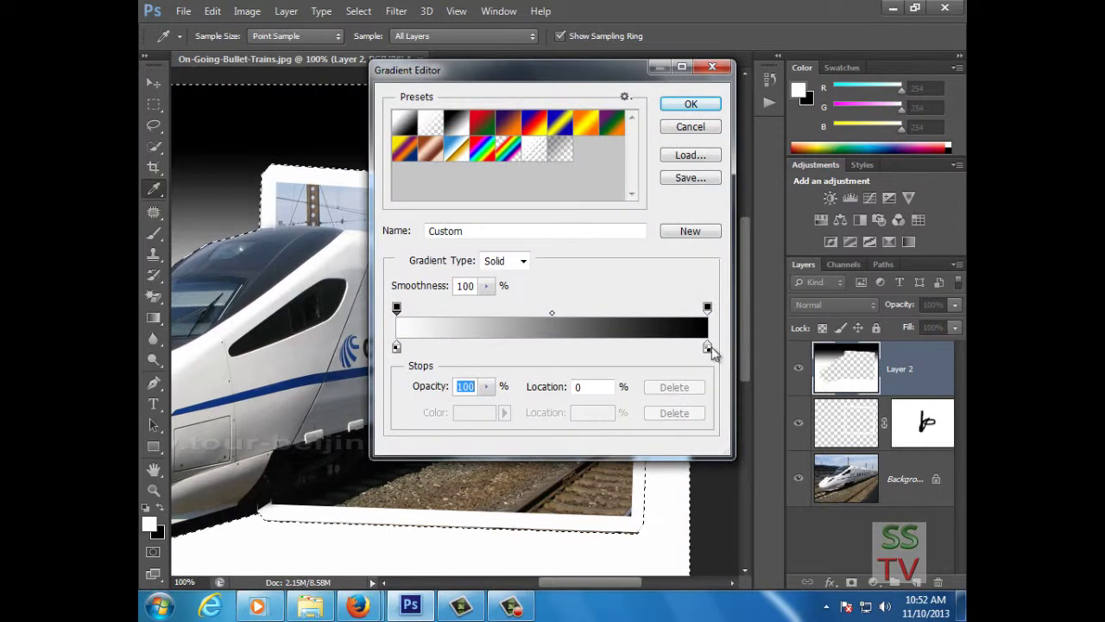
pyautogui.doubleClick(708, 347)
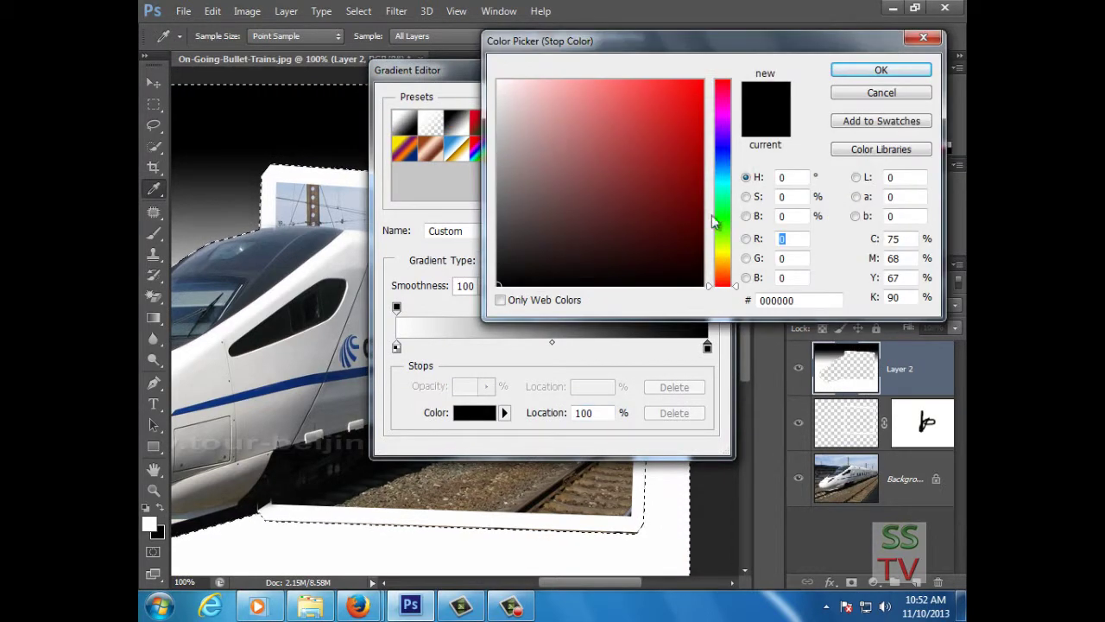
pyautogui.click(341, 188)
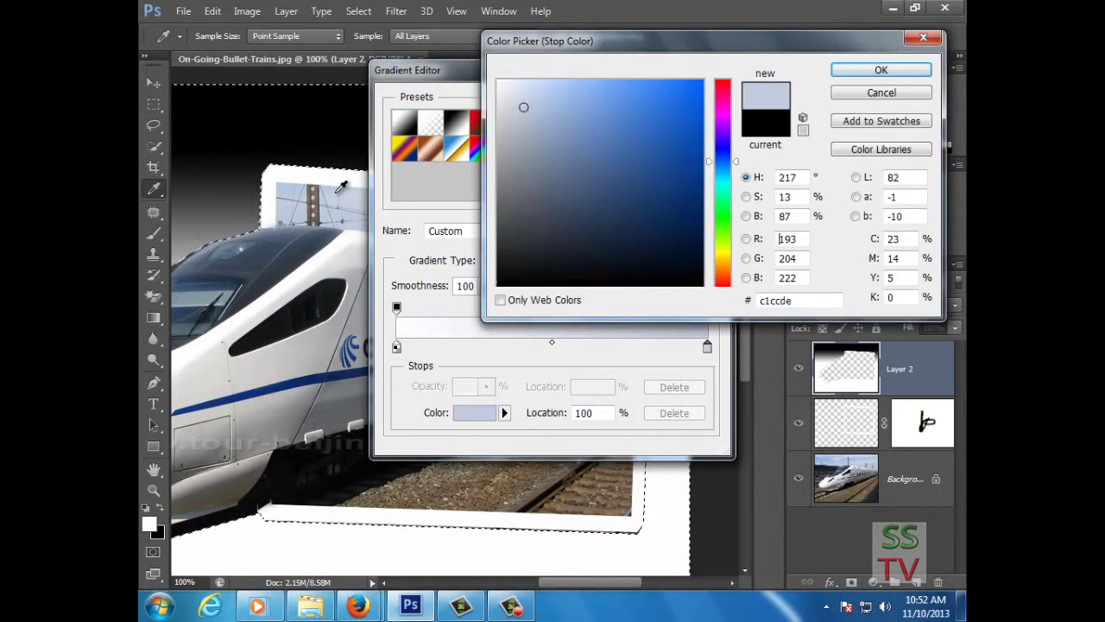
pyautogui.click(878, 70)
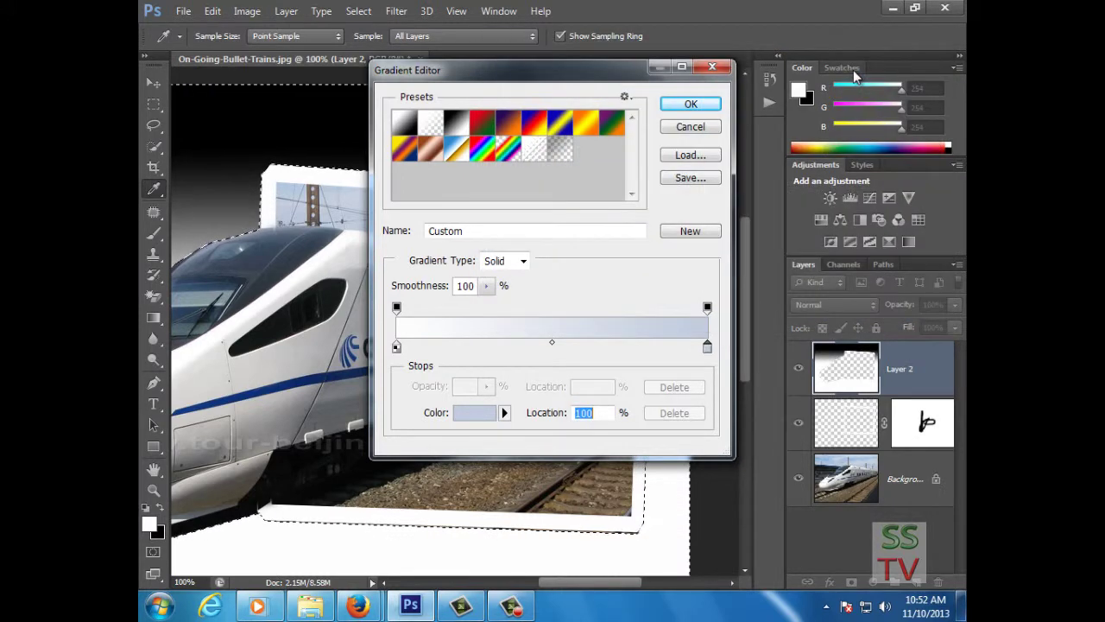
pyautogui.click(691, 103)
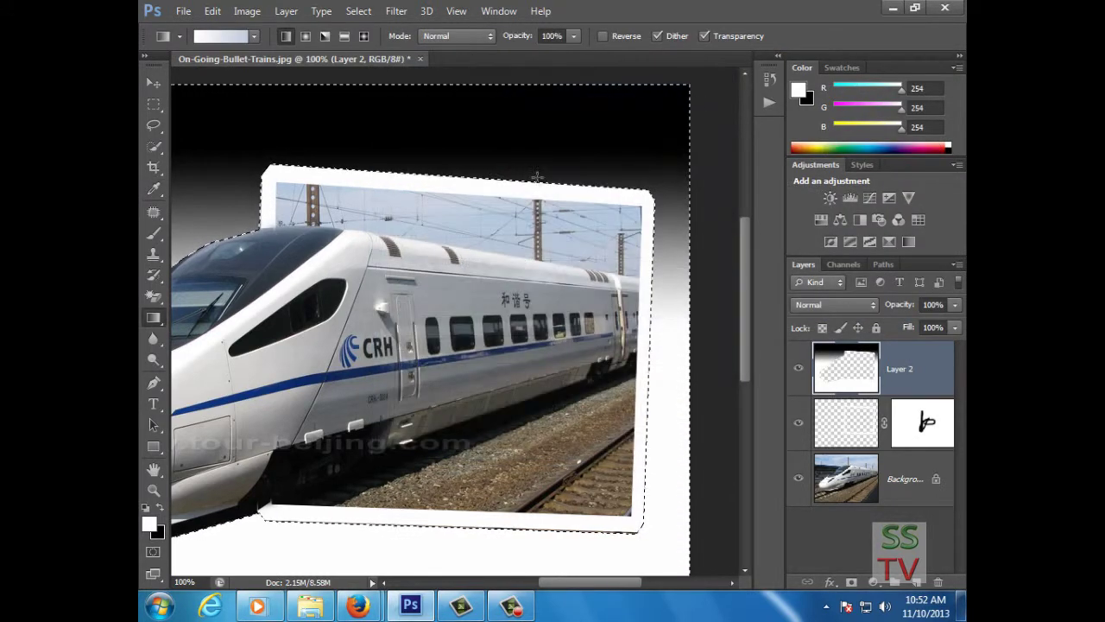
# Step: Fill the selected surroundings on Layer 2 with a vertical linear gradient from white below to light blue above, and deselect
pyautogui.moveTo(403, 278); pyautogui.dragTo(403, 121)
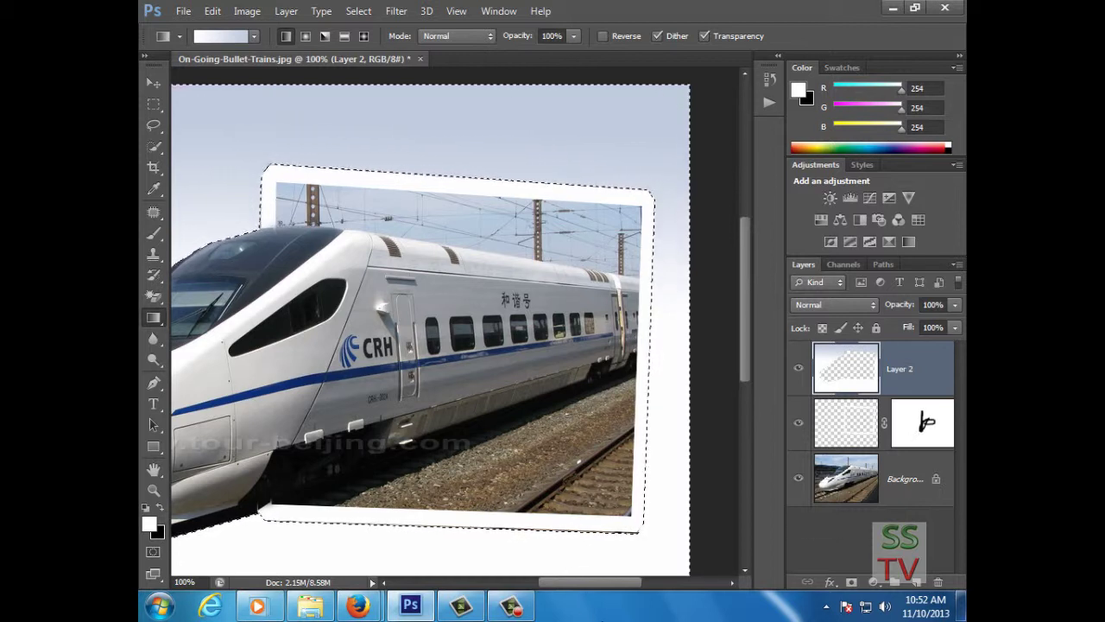
pyautogui.hotkey('ctrl', 'd')
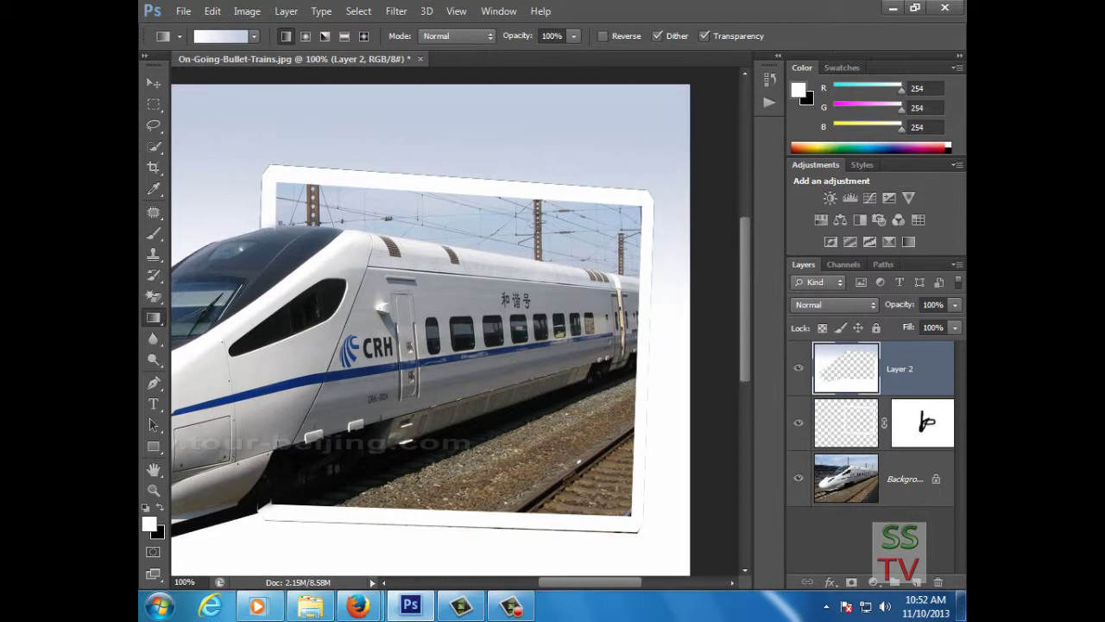
pyautogui.click(153, 490)
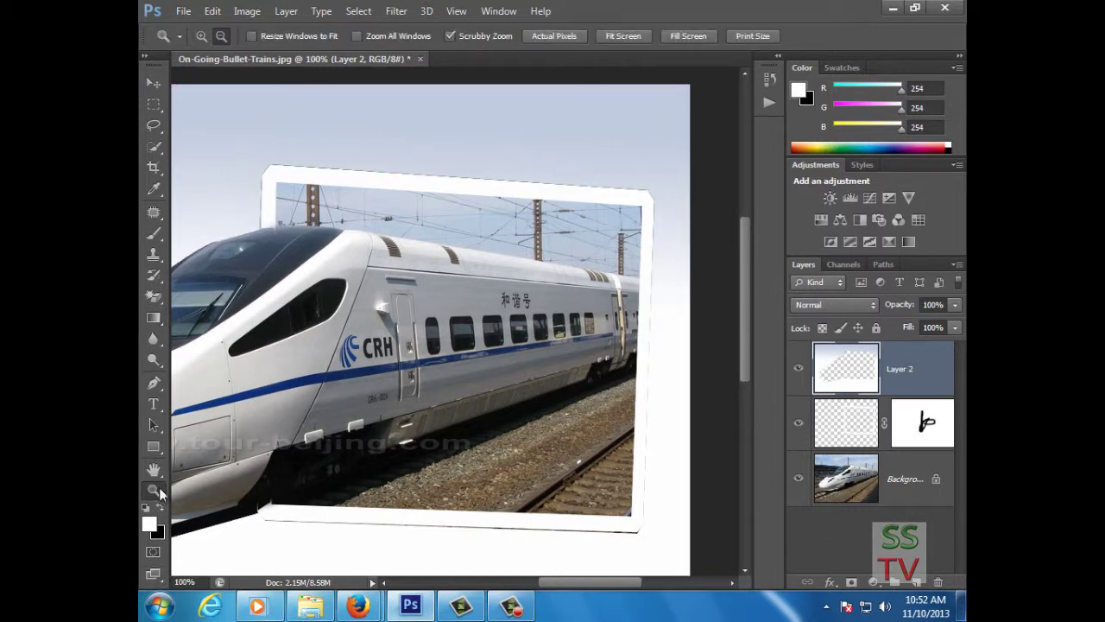
pyautogui.keyDown('alt'); pyautogui.click(345, 430); pyautogui.keyUp('alt')
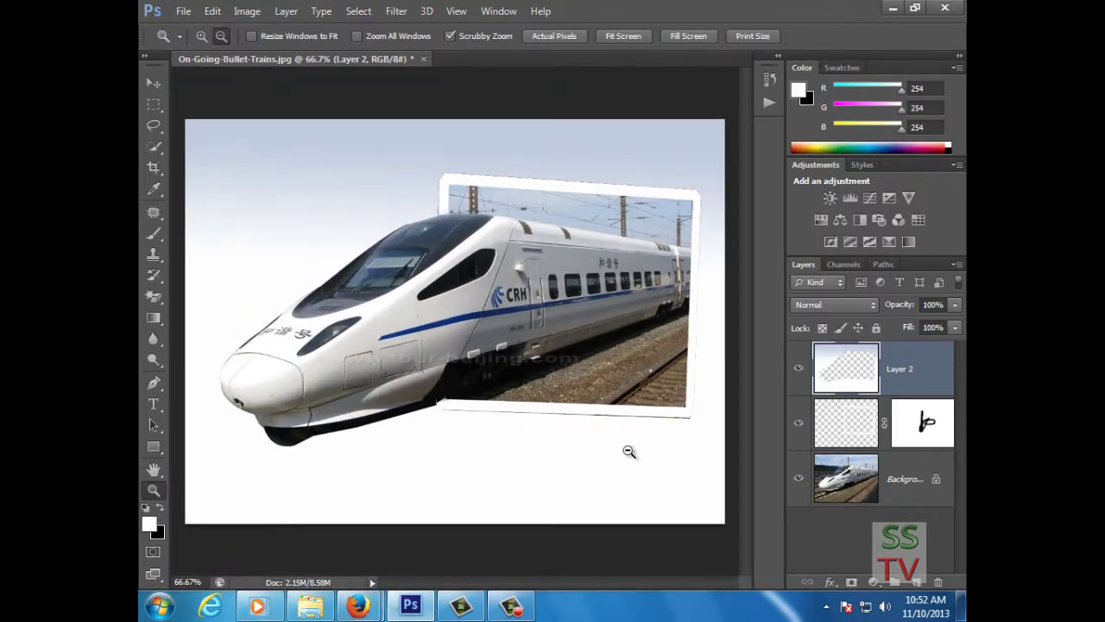